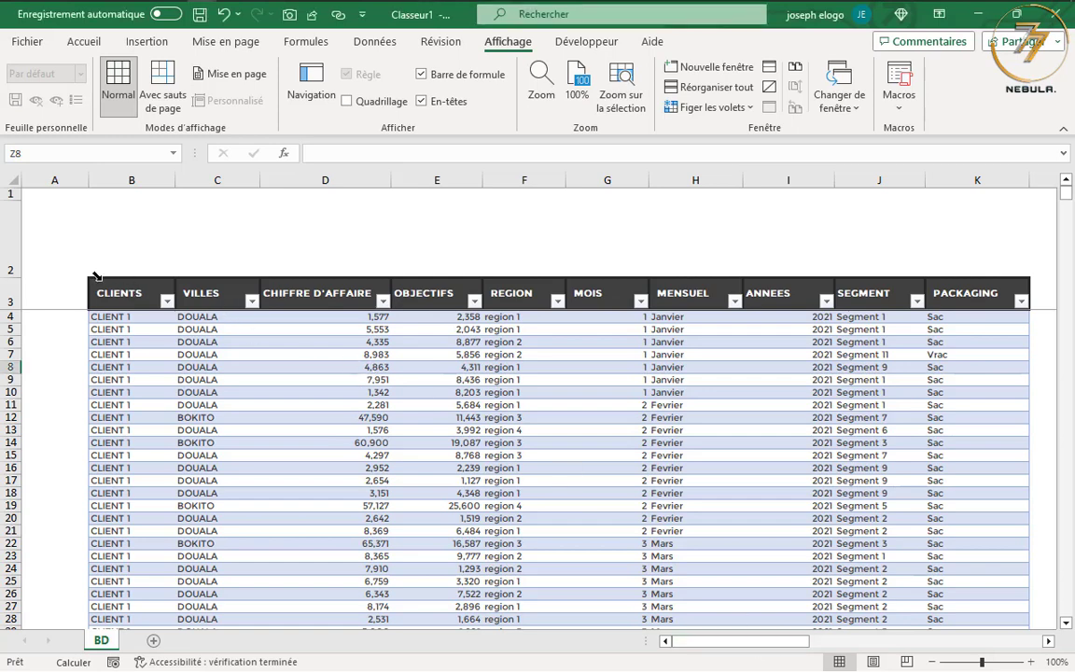
Examine the sales table's column headers on the BD sheet, from CLIENTS through PACKAGING
left_click(150, 317)
left_click(225, 318)
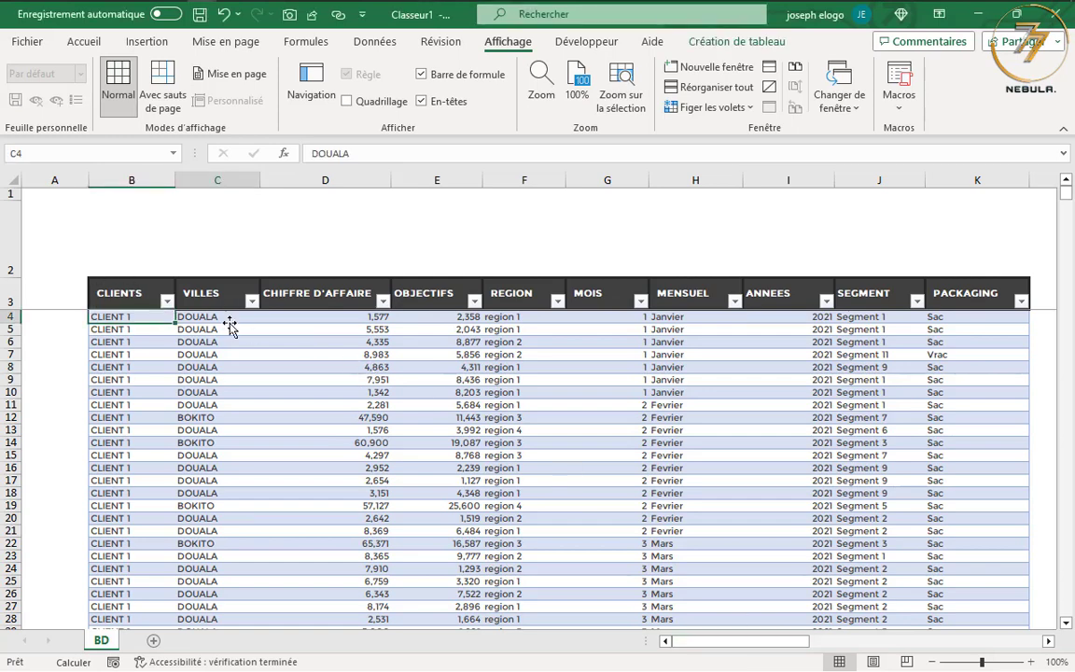
left_click(406, 323)
left_click(135, 293)
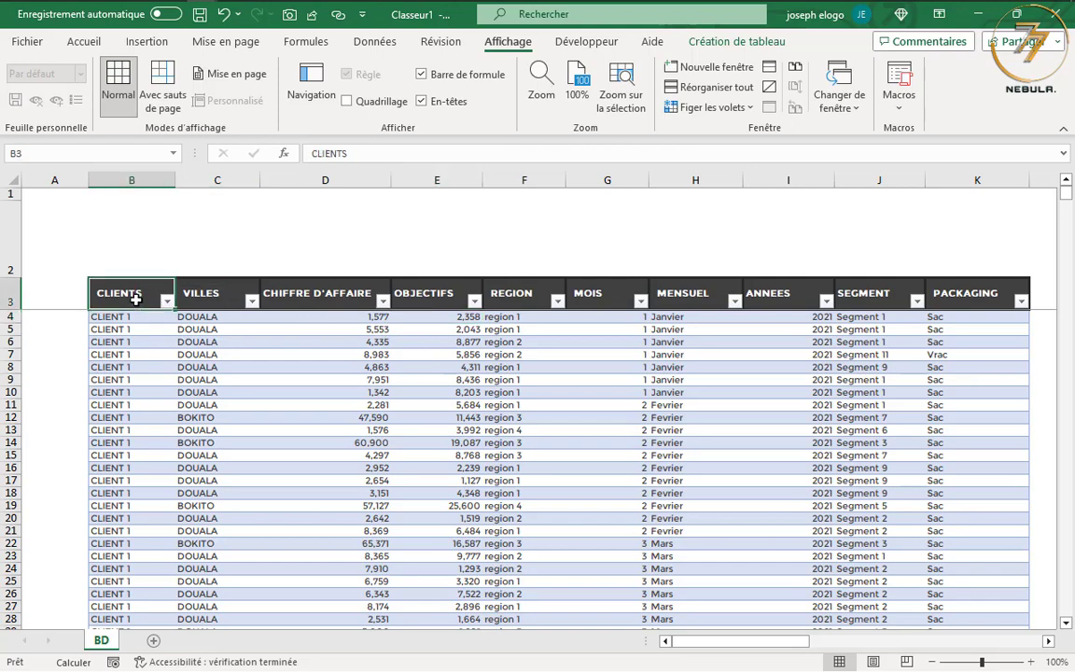
left_click(213, 296)
left_click(324, 293)
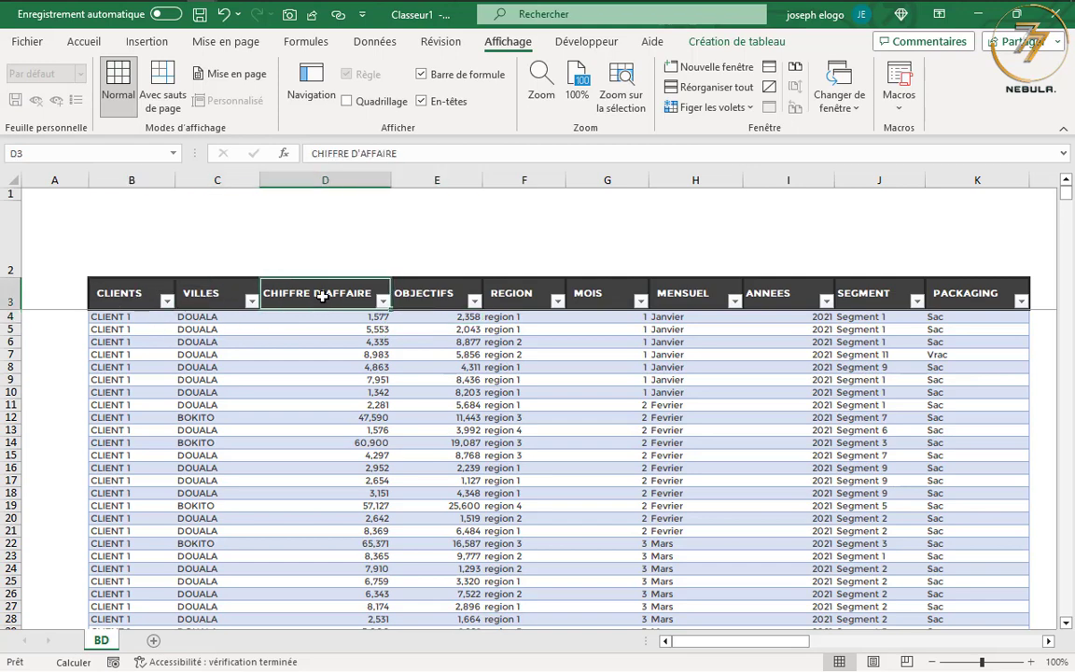
left_click(425, 293)
left_click(523, 293)
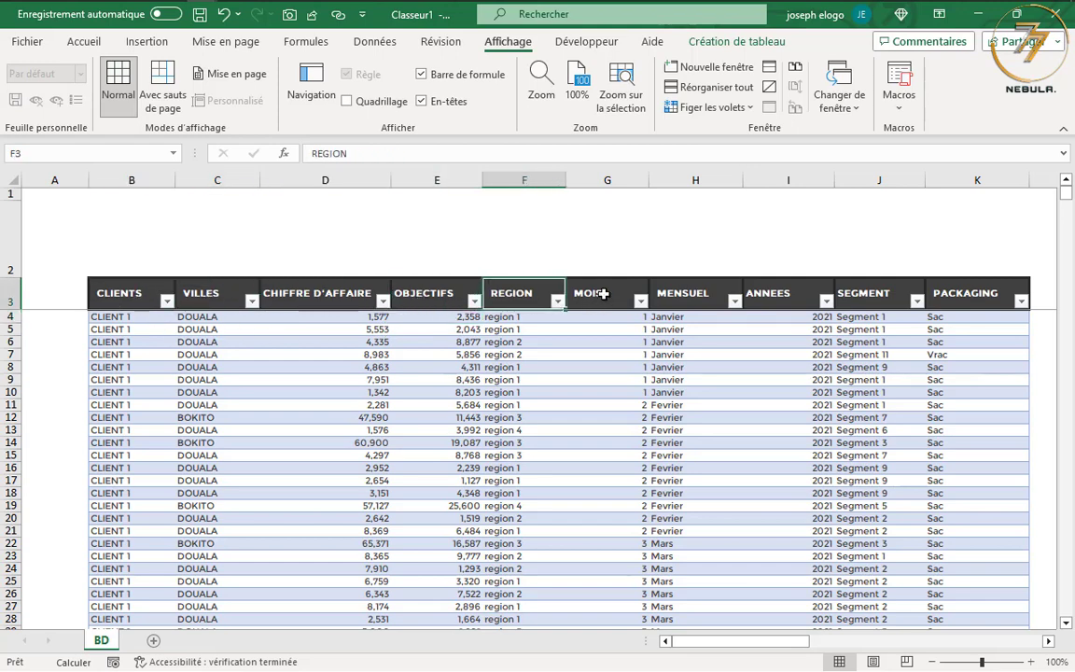
left_click(595, 294)
left_click(668, 295)
left_click(761, 293)
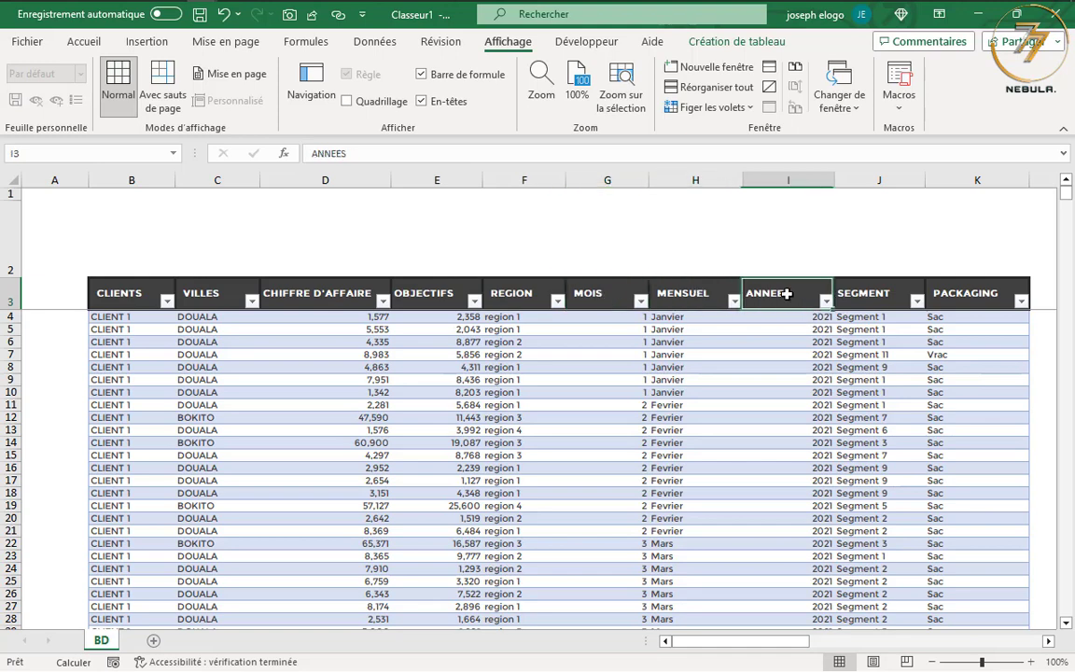
left_click(874, 295)
left_click(979, 301)
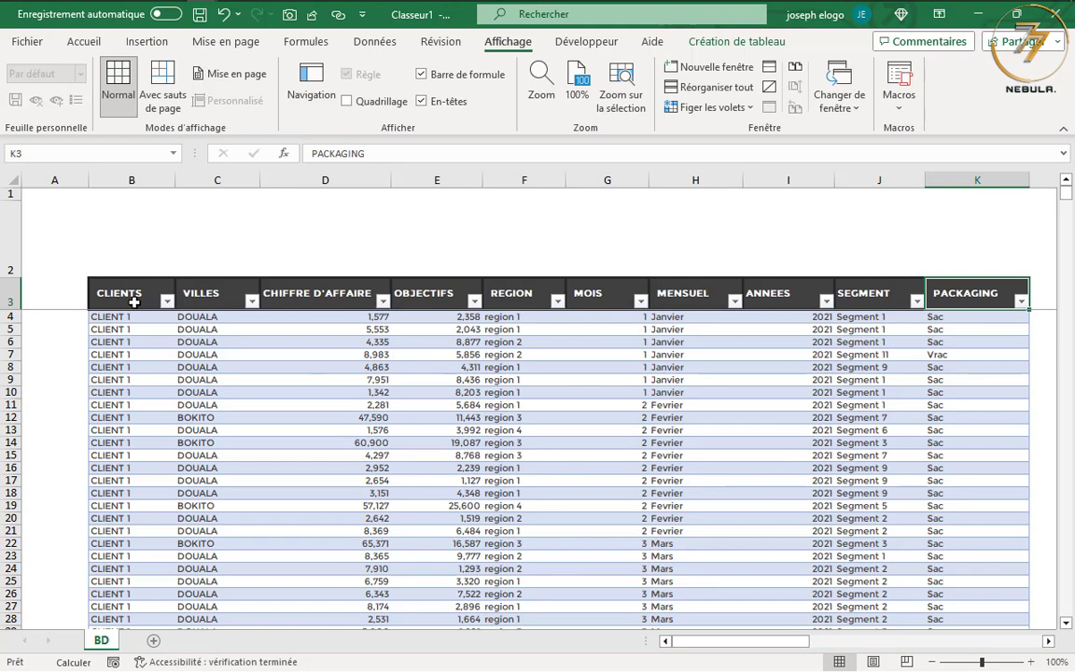
Review the table's extent and go over the header fields again from CLIENTS to MENSUEL
mouse_move(124, 294)
left_mouse_down()
mouse_move(863, 373)
mouse_move(933, 417)
left_mouse_up()
left_click(749, 477)
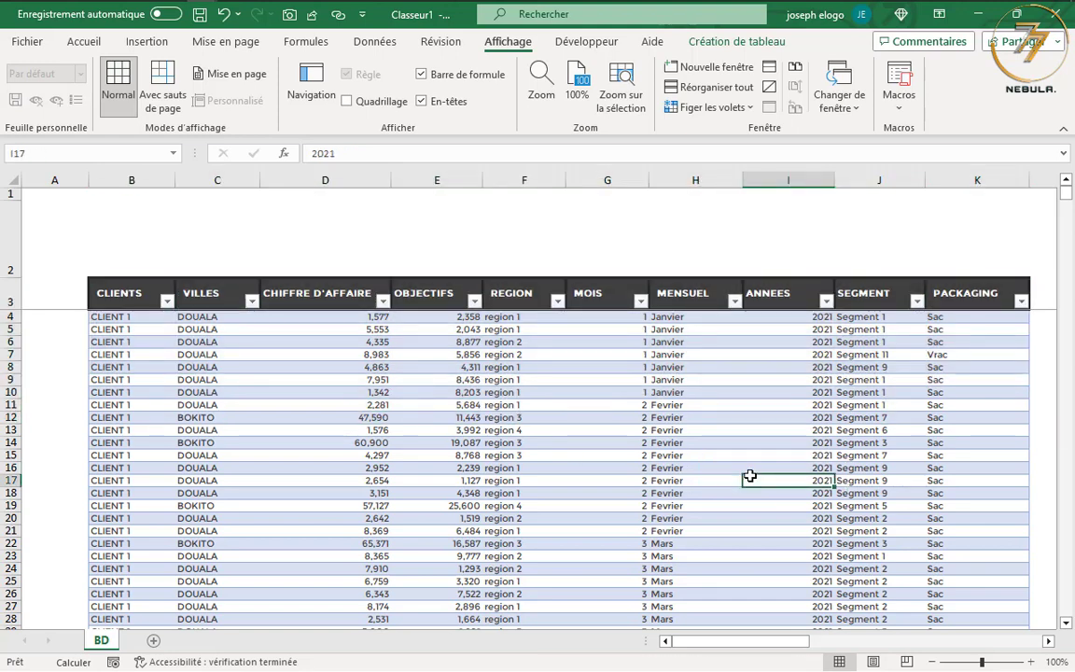
left_click_drag(112, 297, 204, 299)
left_click(325, 296)
left_click(137, 292)
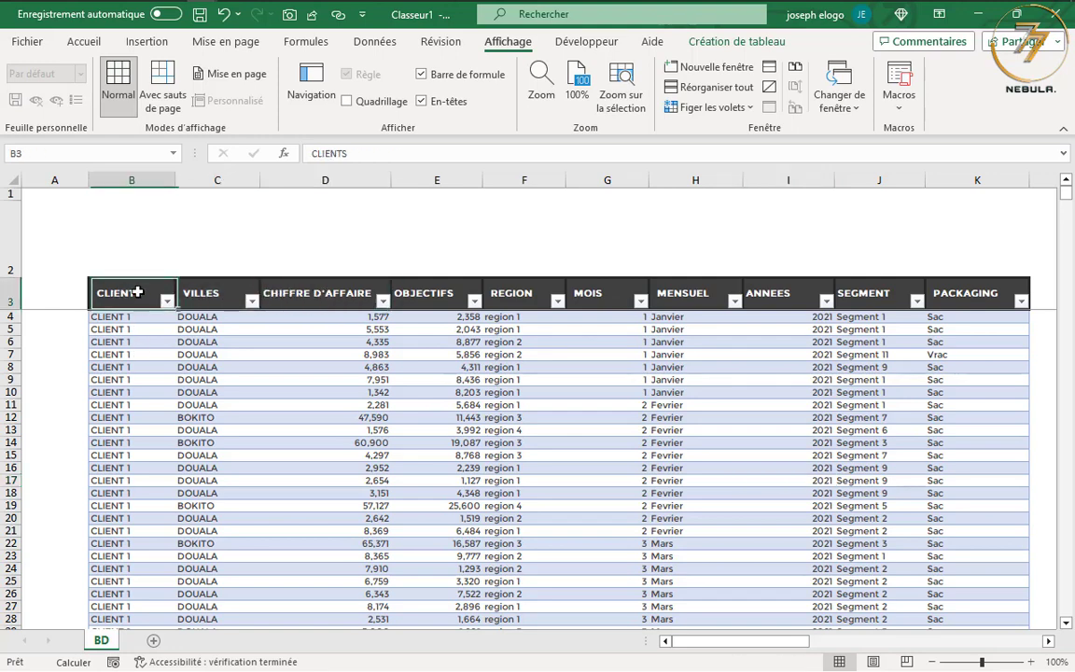
left_click(230, 288)
left_click(303, 294)
left_click(455, 291)
left_click(528, 294)
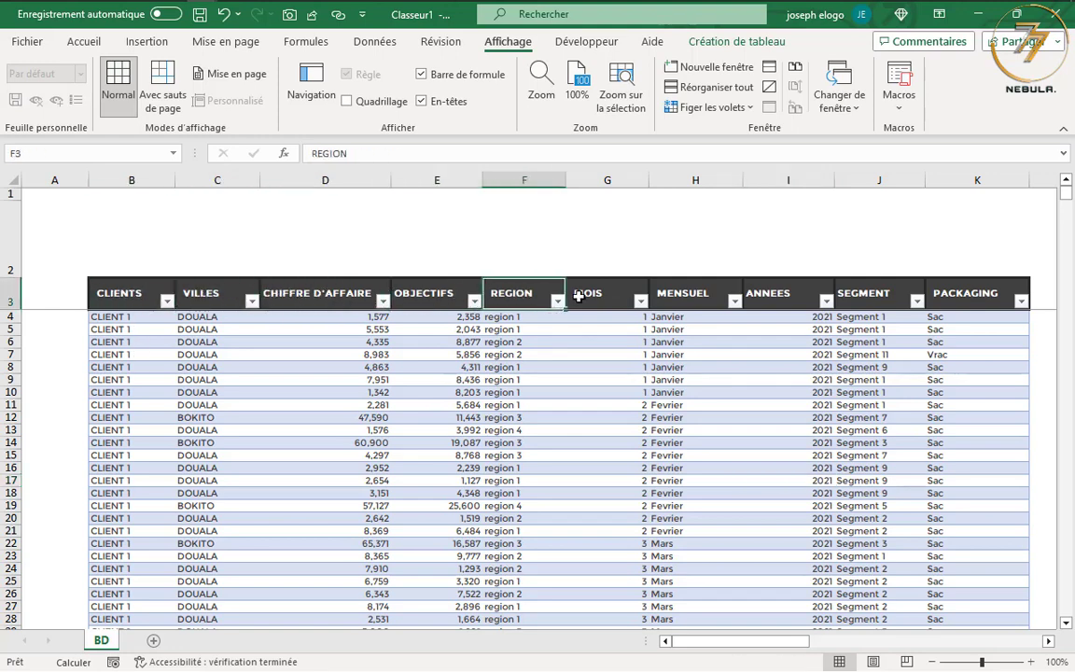
left_click(583, 295)
left_click(700, 297)
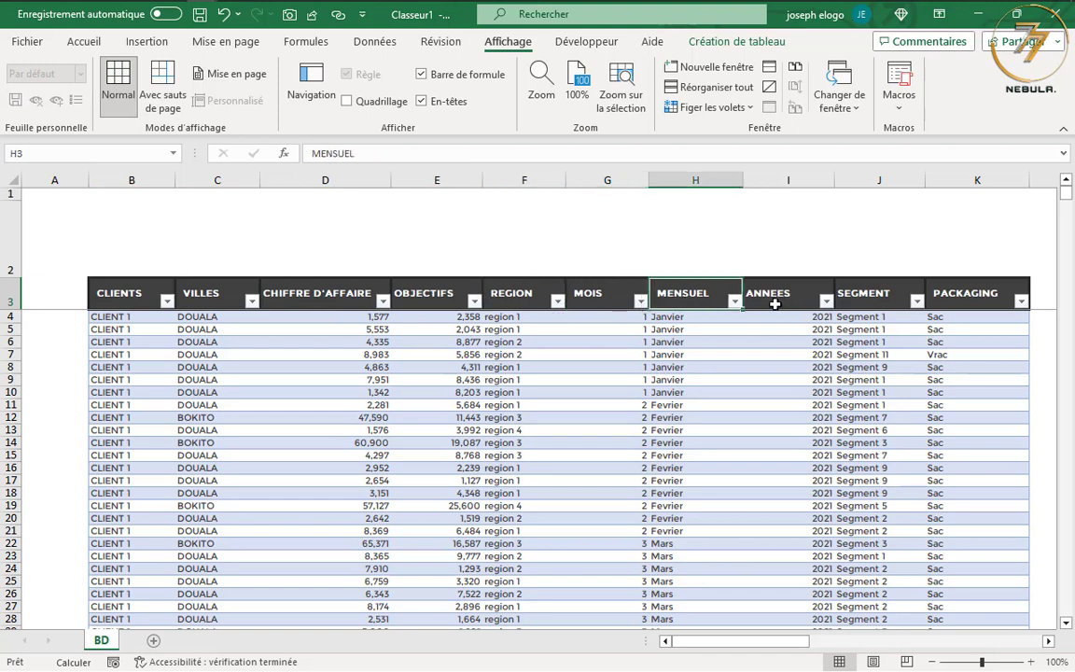
left_click(126, 319)
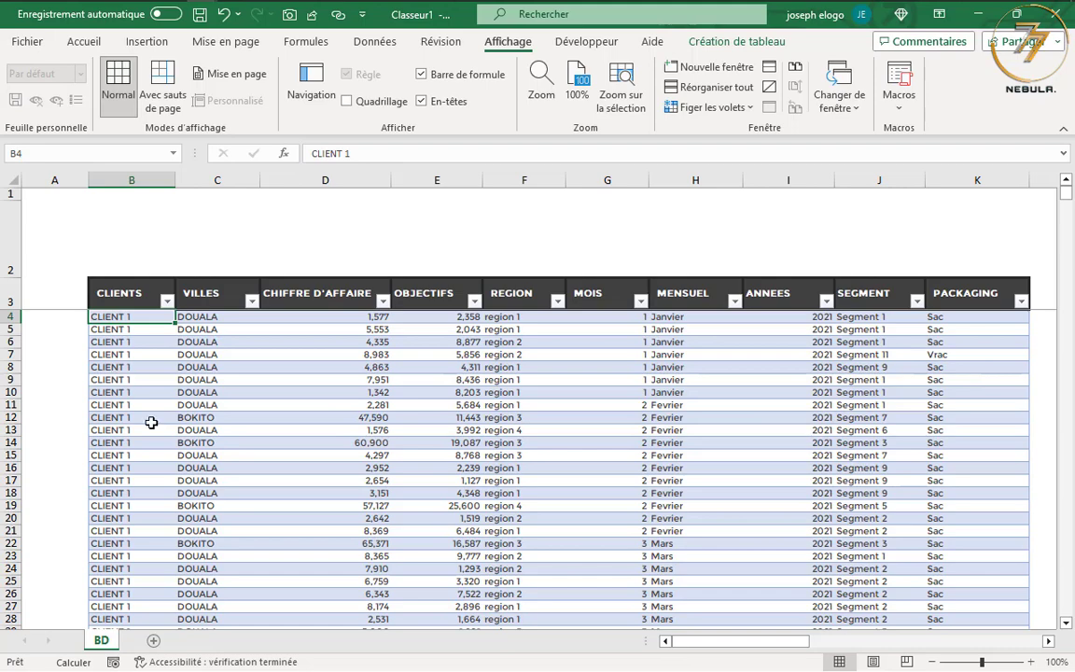
Browse the table's records below the first rows, checking the cities and months for CLIENT 1
scroll(207, 423, "down", 4)
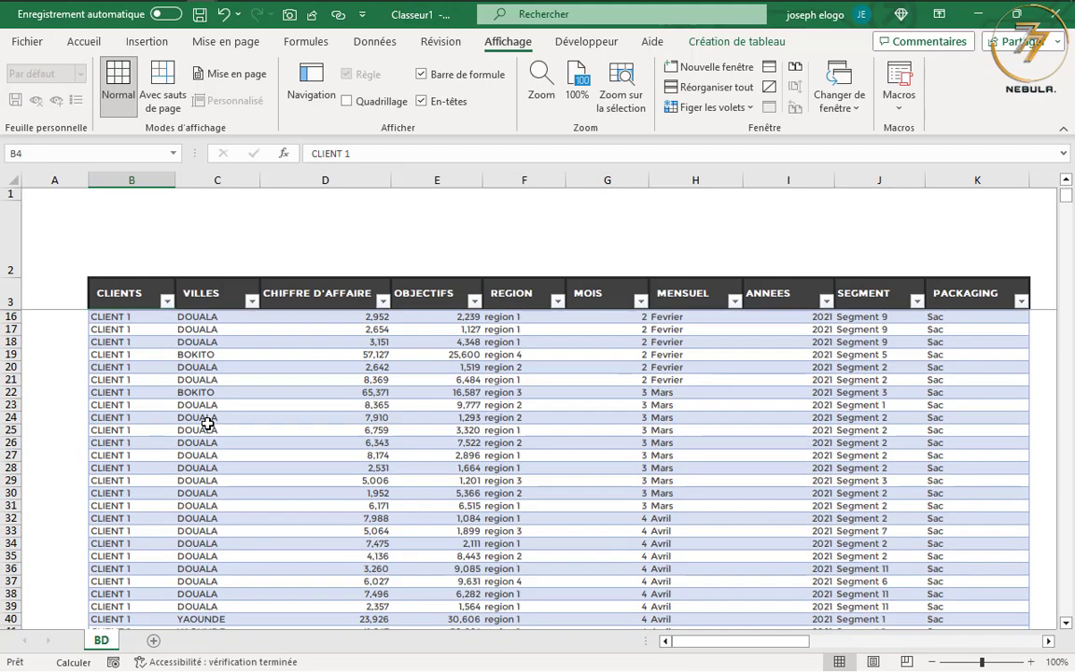
scroll(208, 423, "down", 11)
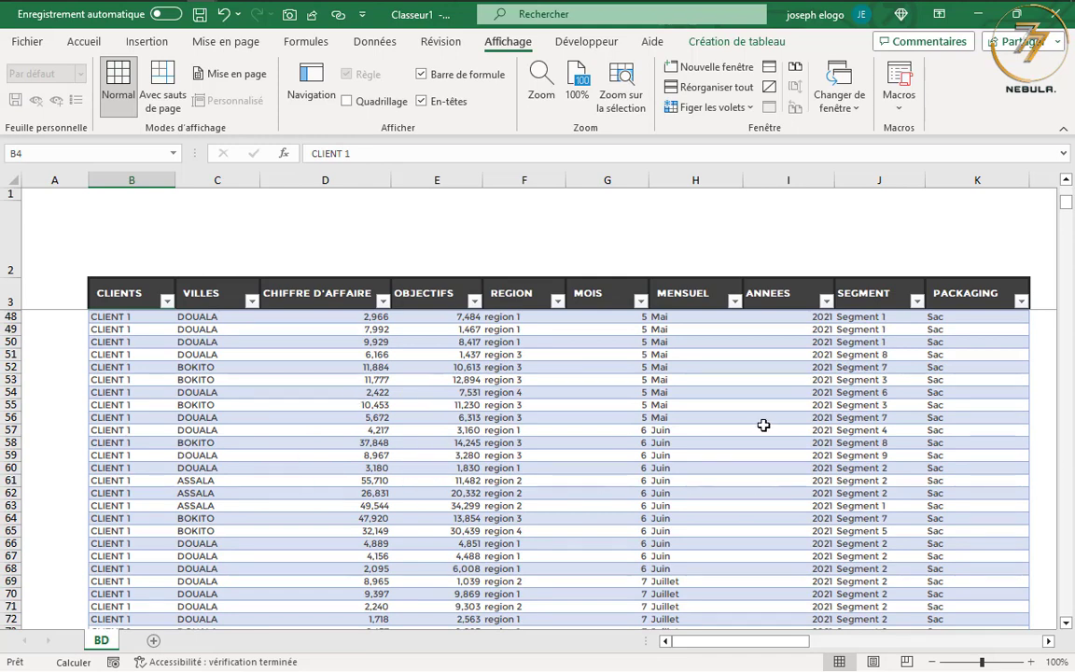
left_click_drag(1065, 203, 1065, 204)
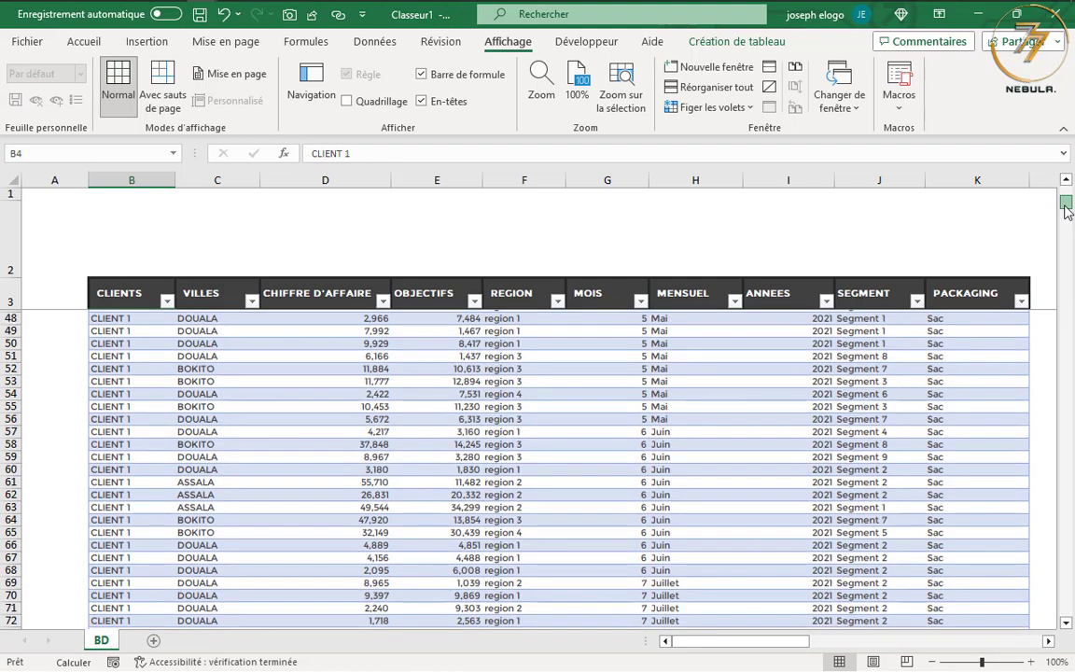
left_click(191, 357)
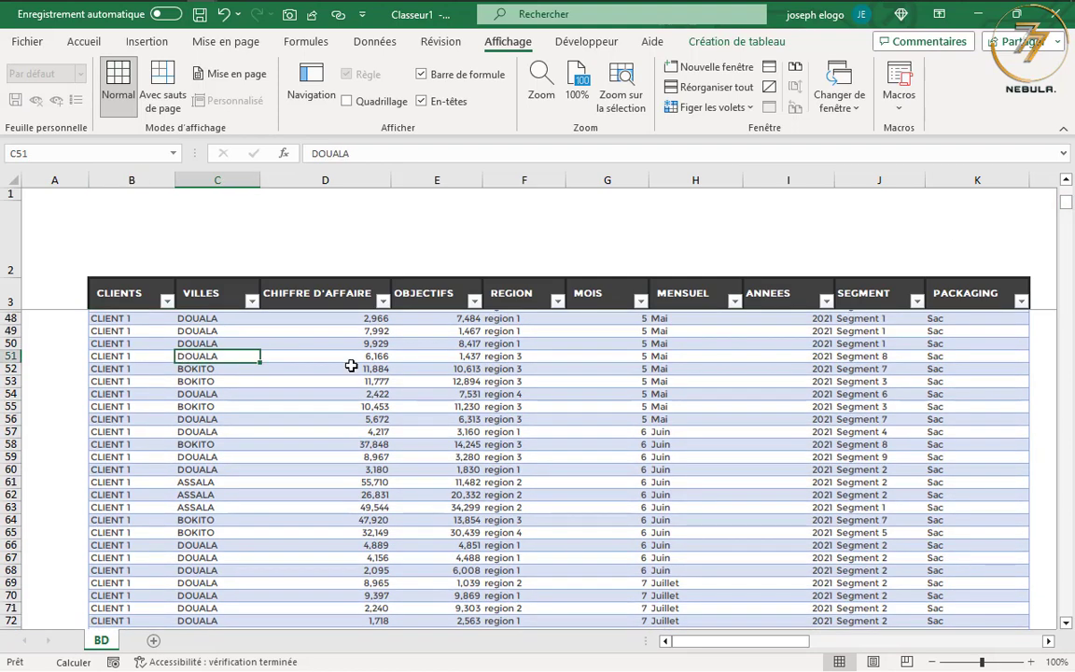
scroll(587, 420, "down", 3)
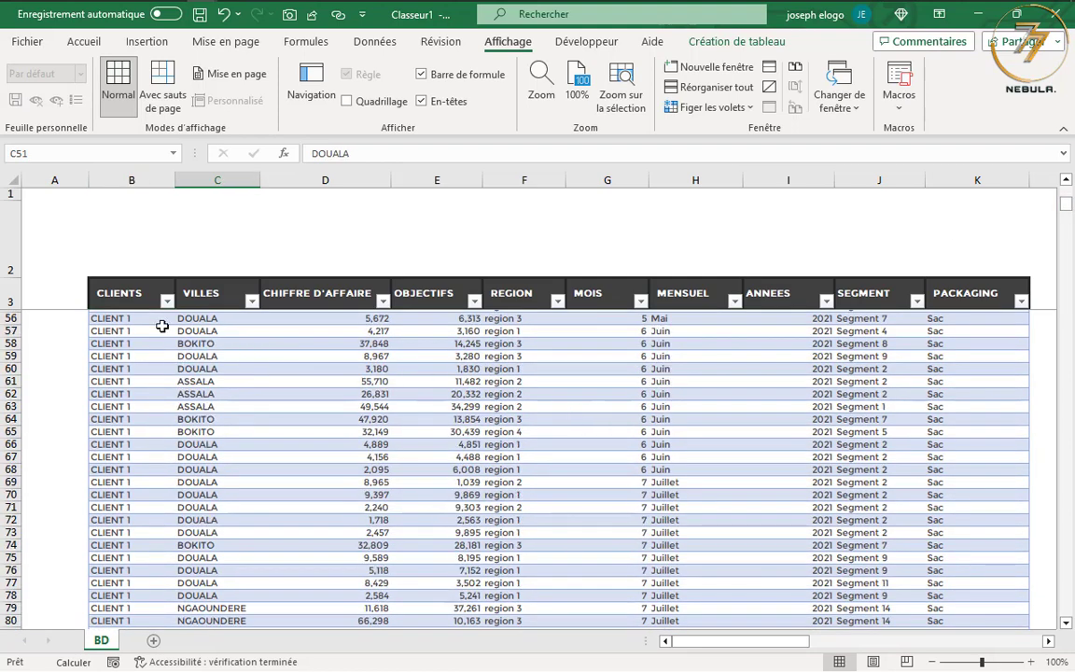
Select the whole data table and inspect its last records and the empty rows directly beneath it
left_click(97, 279)
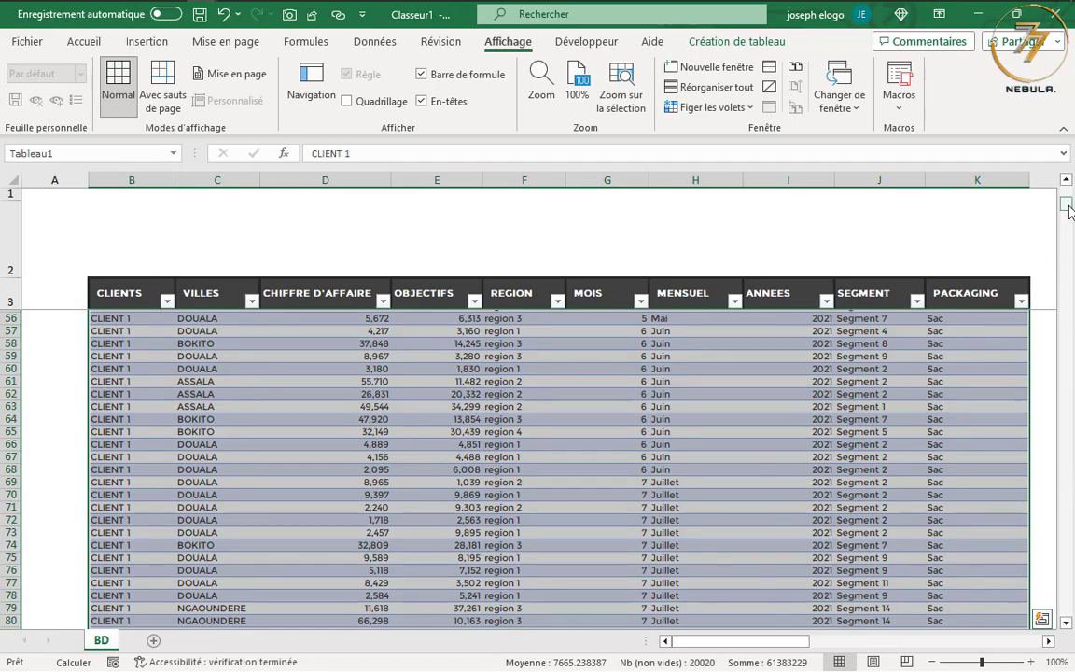
left_click_drag(1070, 220, 1071, 616)
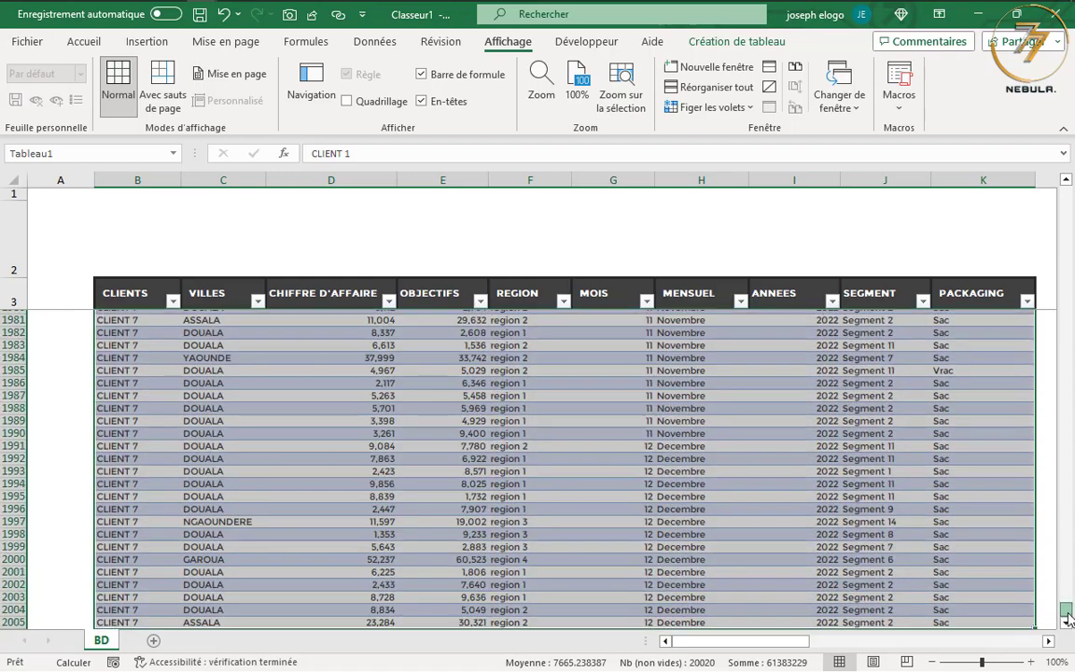
scroll(1043, 558, "down", 1)
scroll(446, 517, "down", 1)
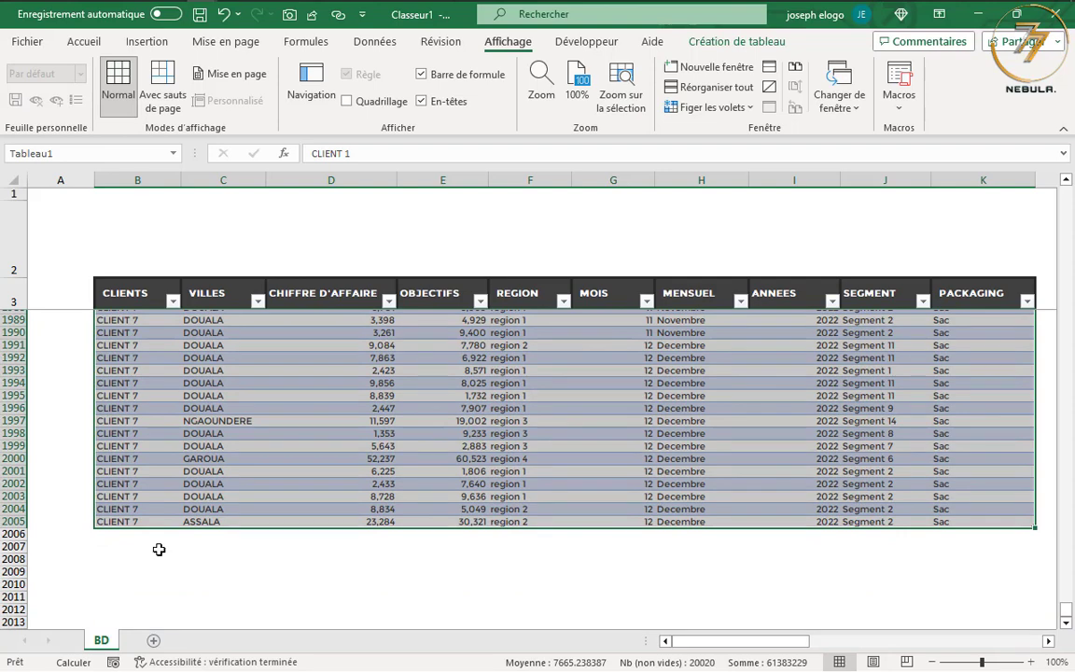
left_click(125, 536)
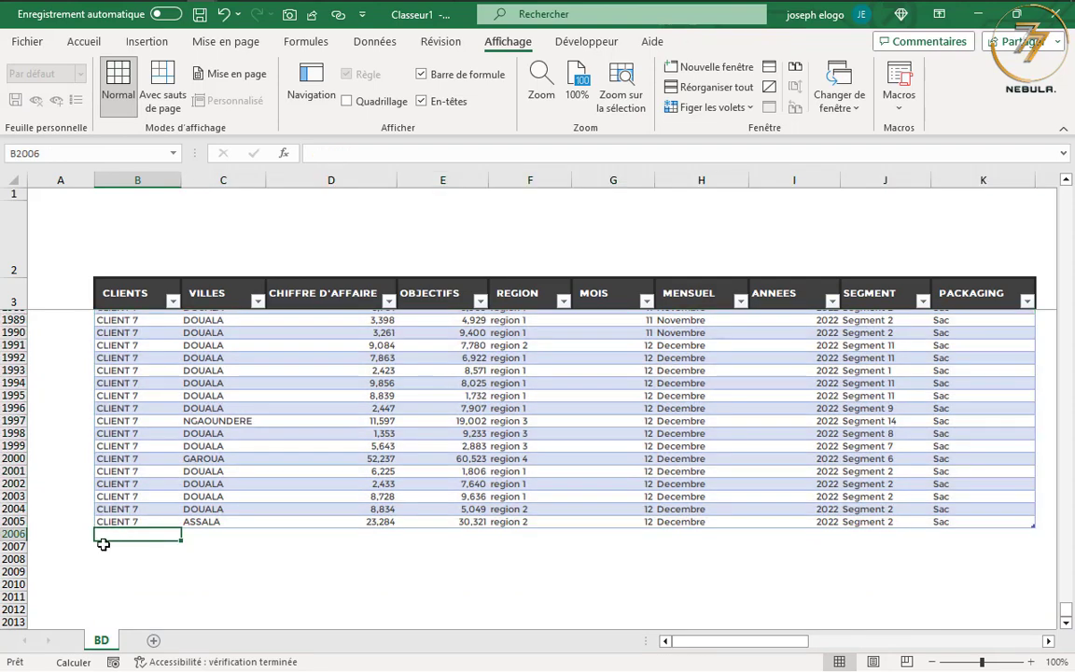
left_click(102, 547)
left_click(104, 559)
left_click(102, 572)
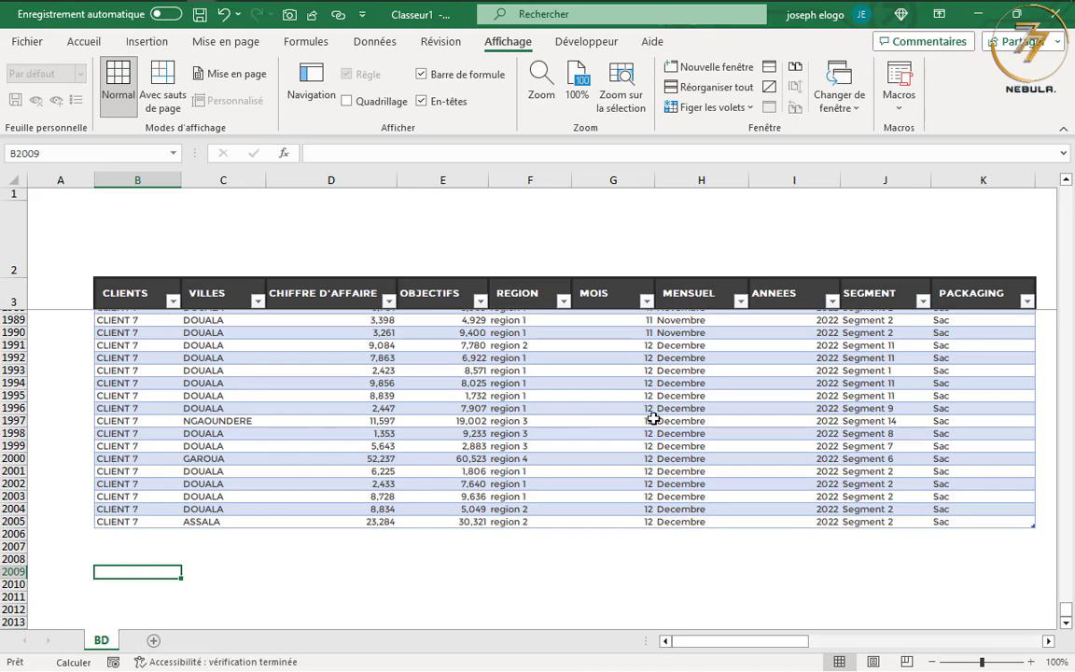
Examine the helper lists beside the data table, especially the ANALYSE entries from Mensuel CA OBJ to Moyenne CA
left_click_drag(1066, 611, 1069, 193)
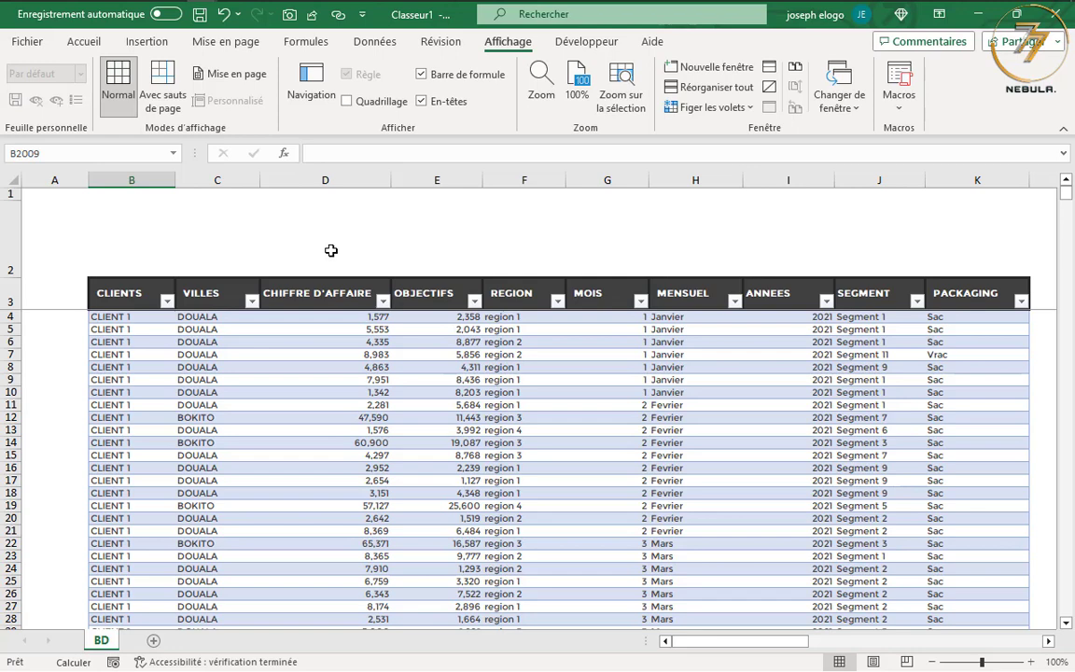
left_click_drag(718, 641, 869, 638)
left_click(688, 380)
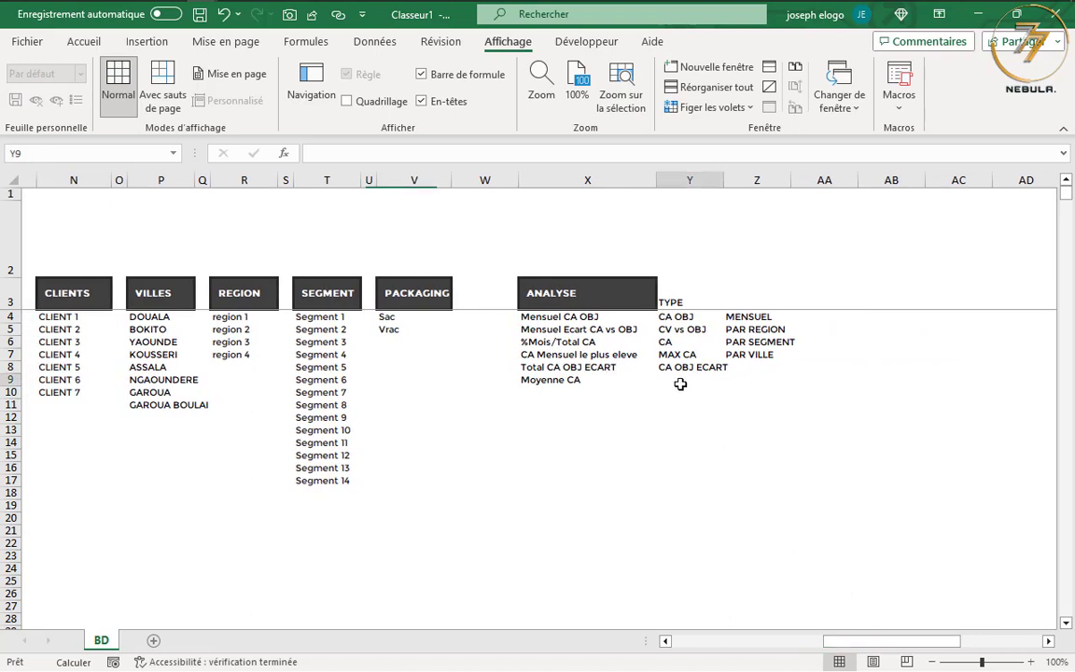
left_click(777, 355)
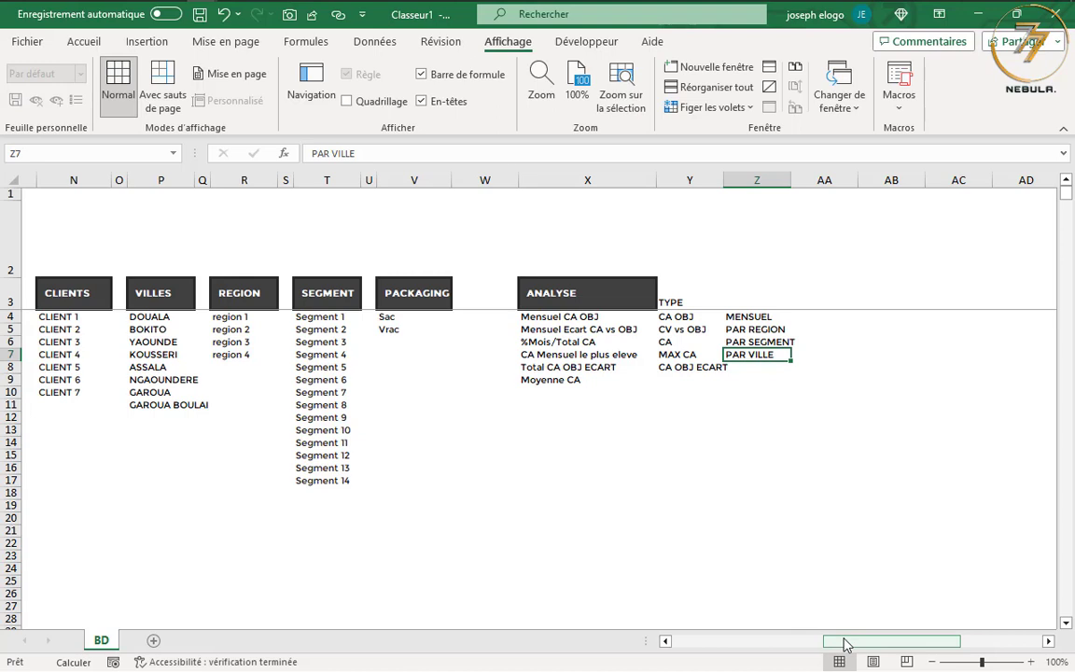
left_click(564, 316)
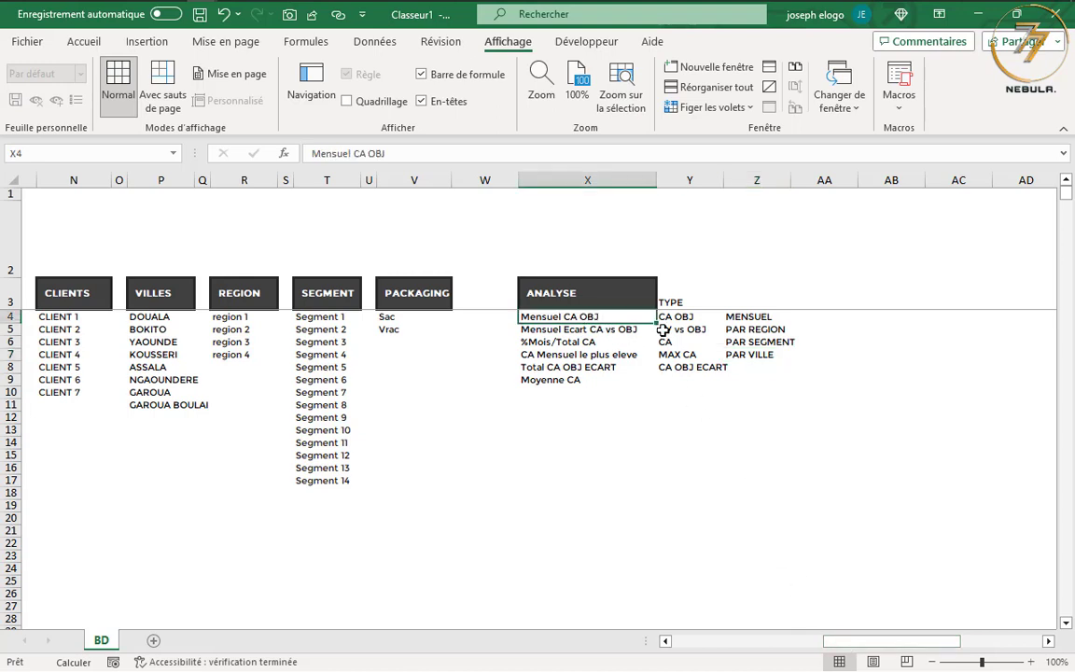
left_click(614, 329)
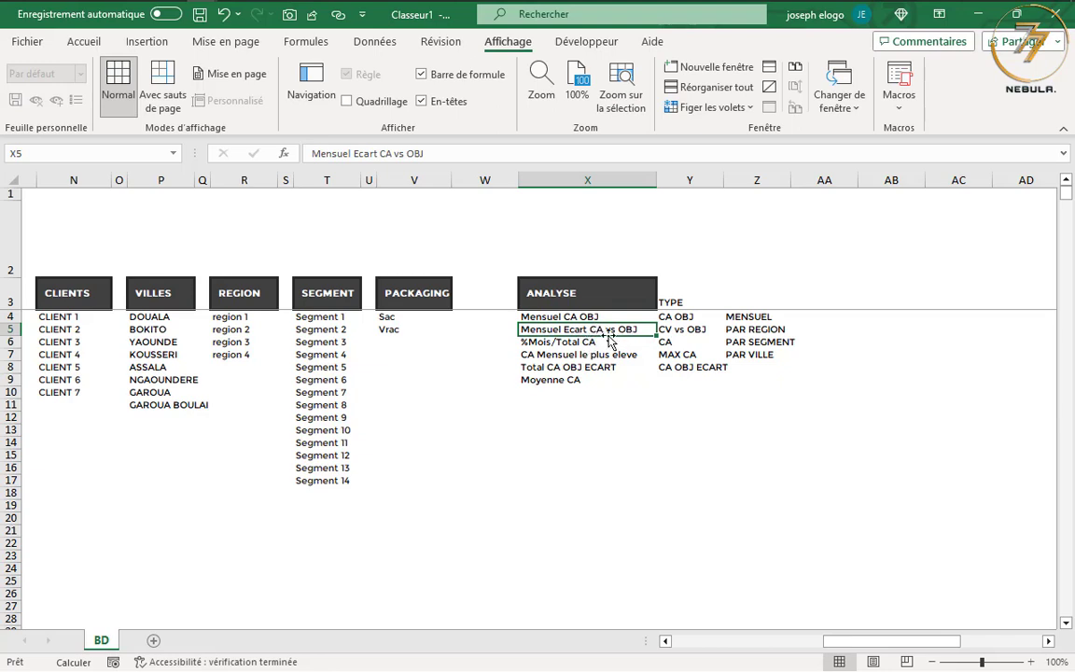
left_click(595, 342)
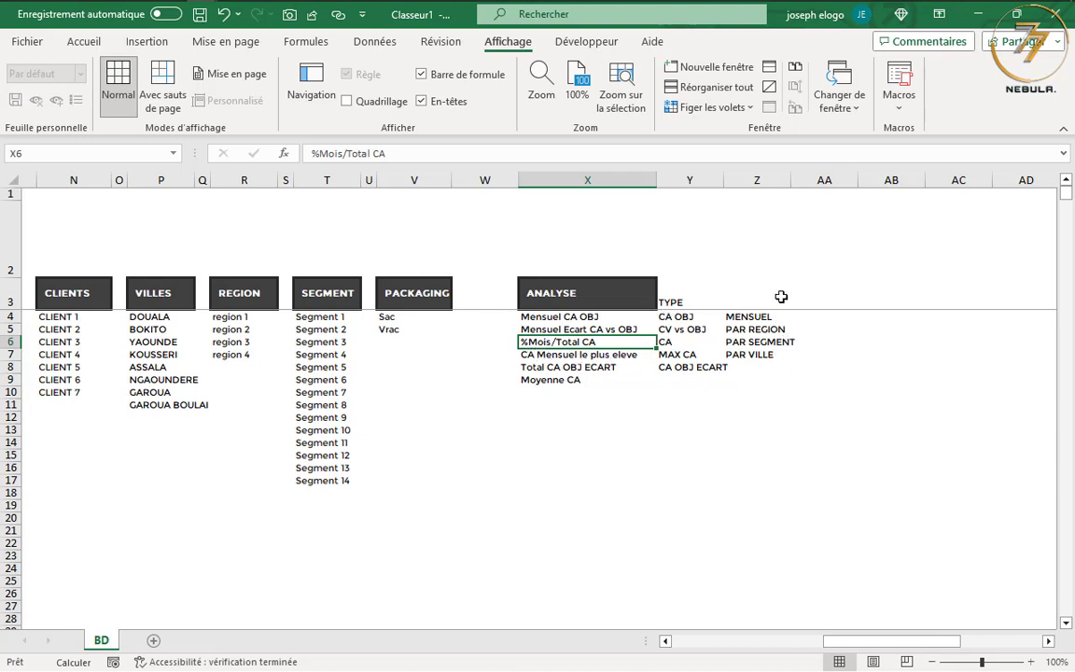
left_click(547, 369)
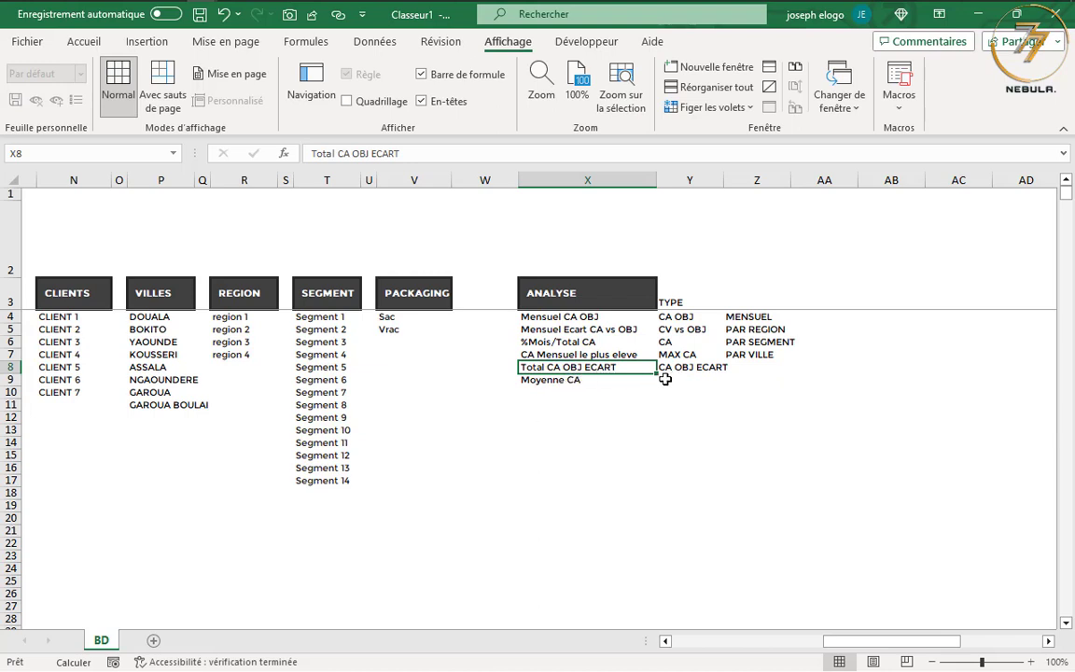
left_click(573, 381)
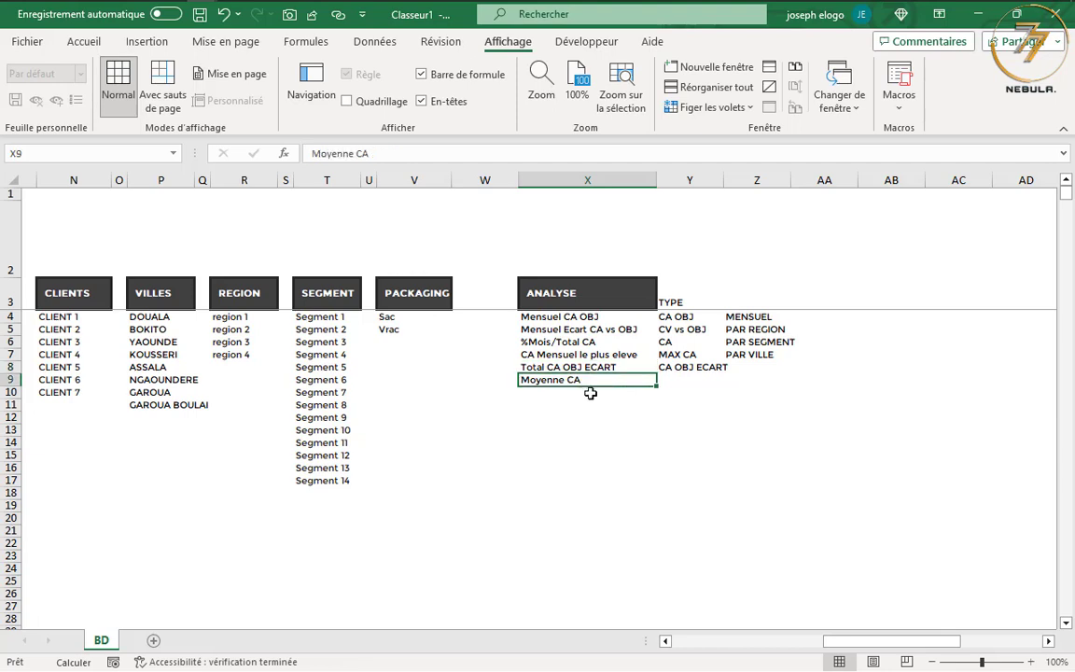
Review the breakdown options MENSUEL, PAR REGION, PAR SEGMENT and PAR VILLE beside the TYPE list
left_click(751, 318)
left_click(750, 330)
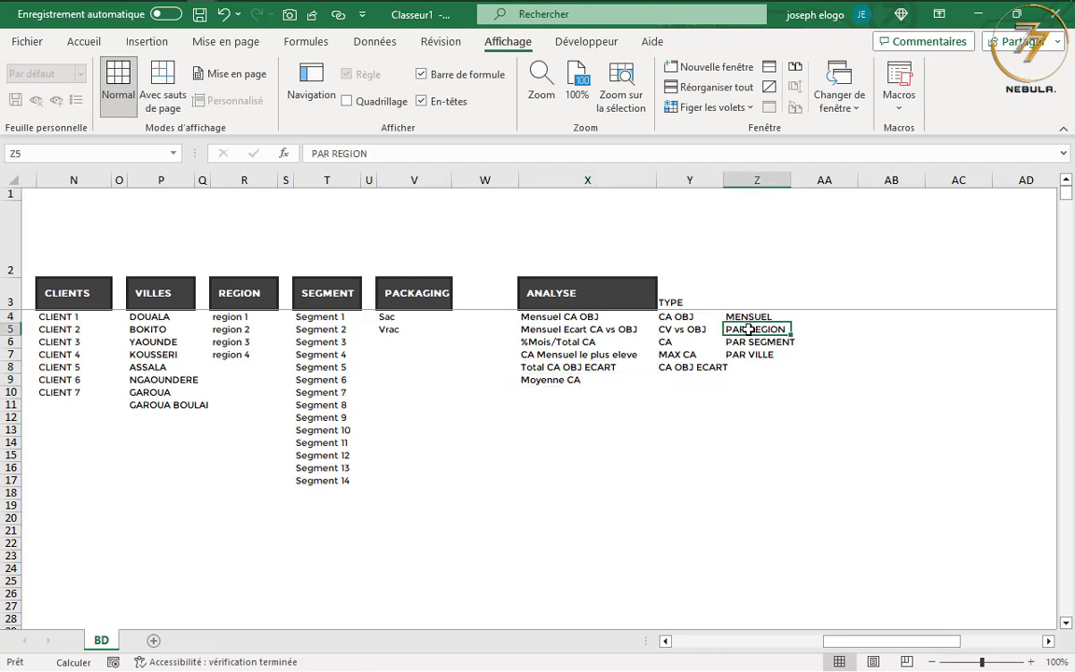
left_click(751, 342)
left_click(749, 355)
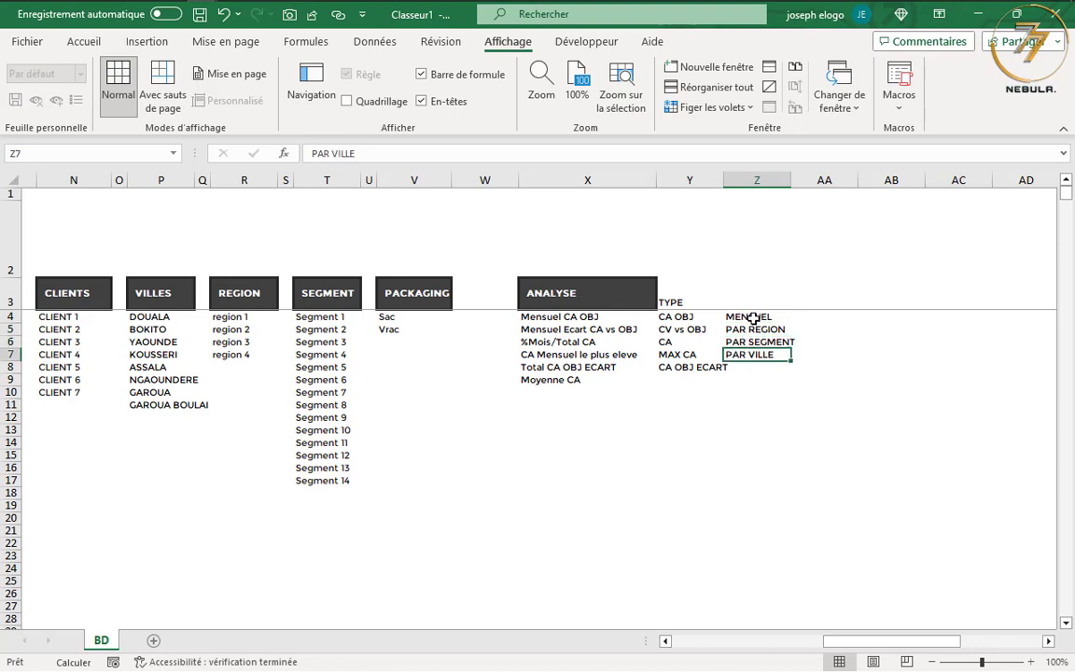
left_click(753, 318)
left_click(754, 329)
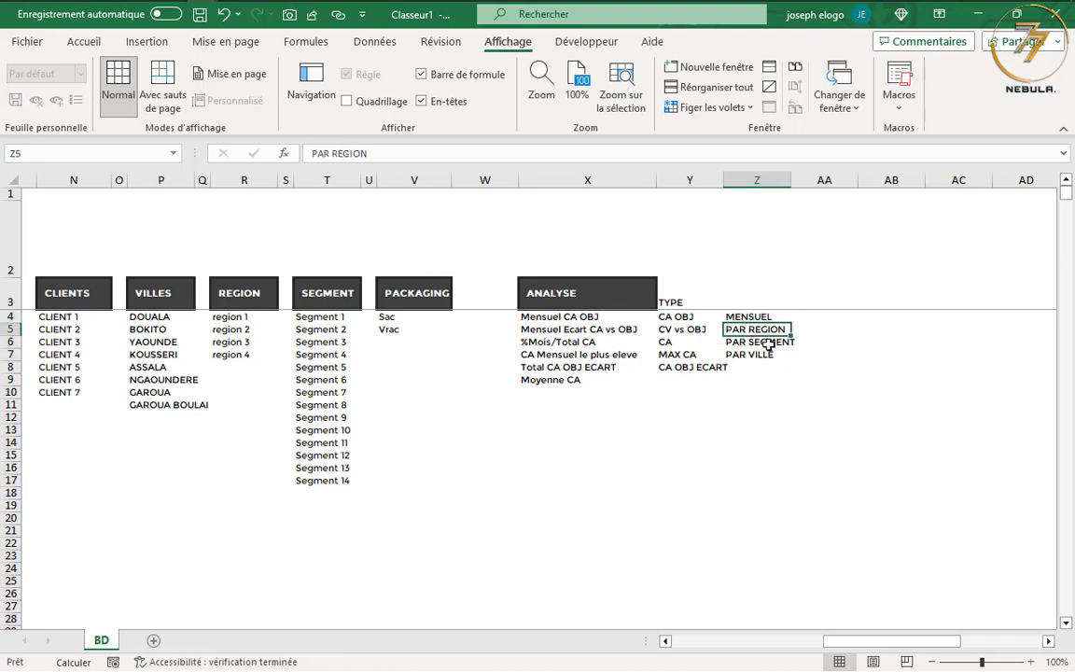
left_click(761, 343)
left_click(764, 358)
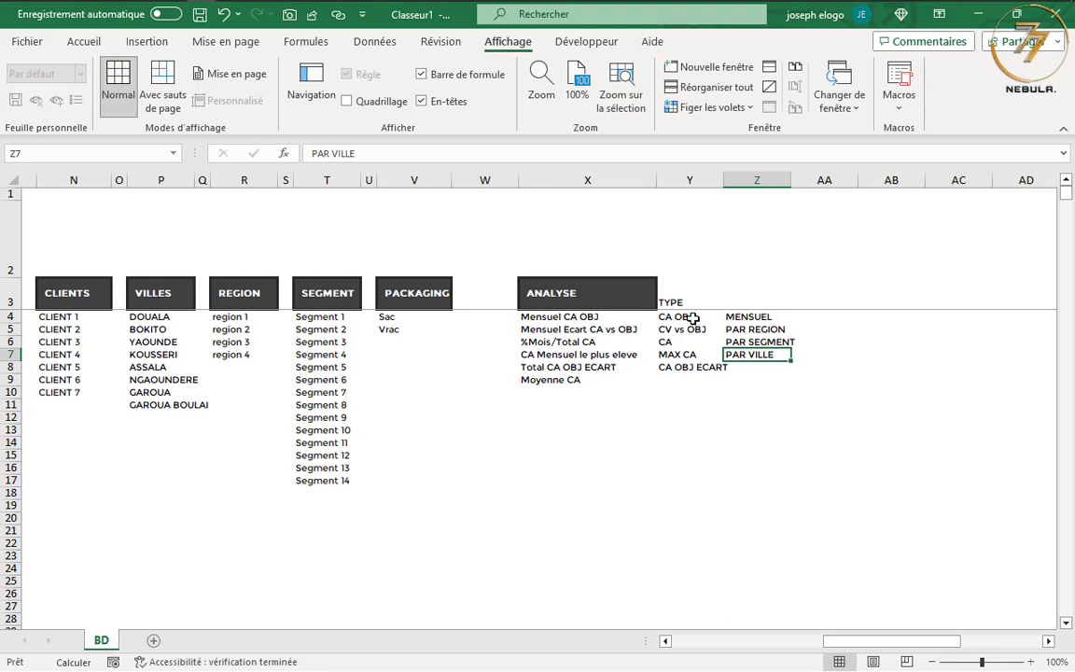
left_click(750, 320)
left_click(756, 330)
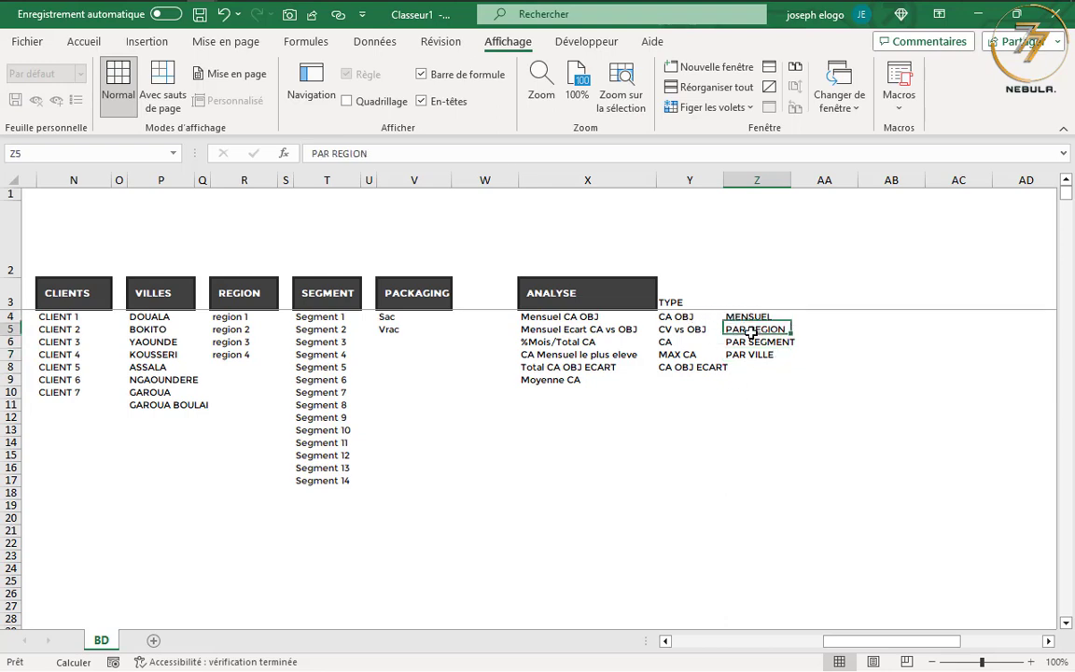
left_click(756, 341)
left_click(763, 355)
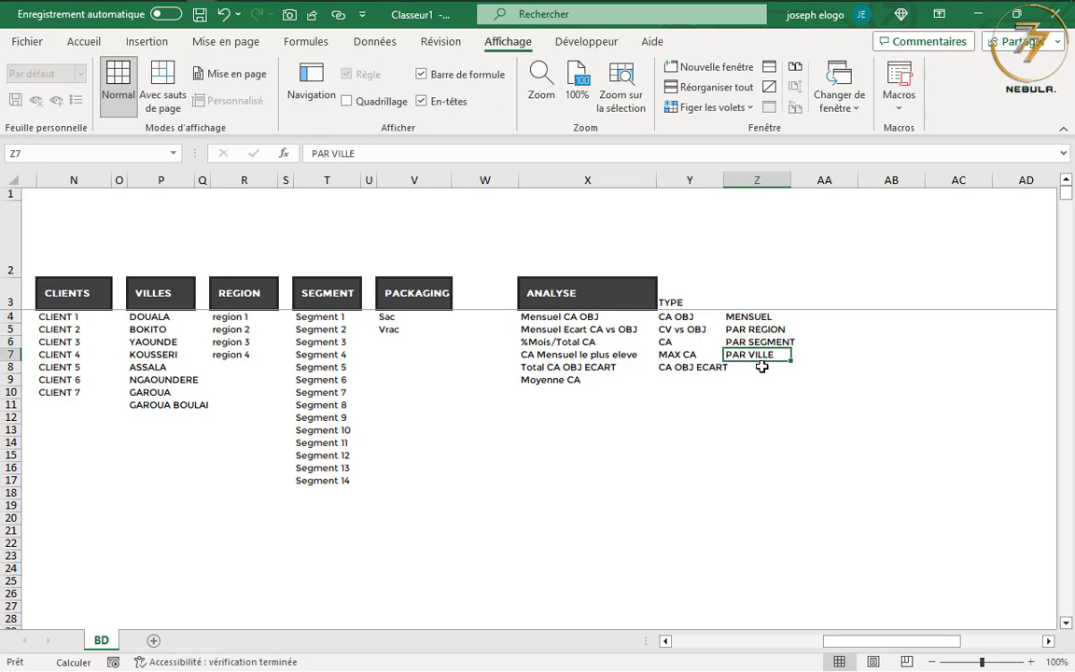
Review the TYPE list entries from CA OBJ to CA OBJ ECART alongside the MENSUEL breakdown option
left_click(761, 317)
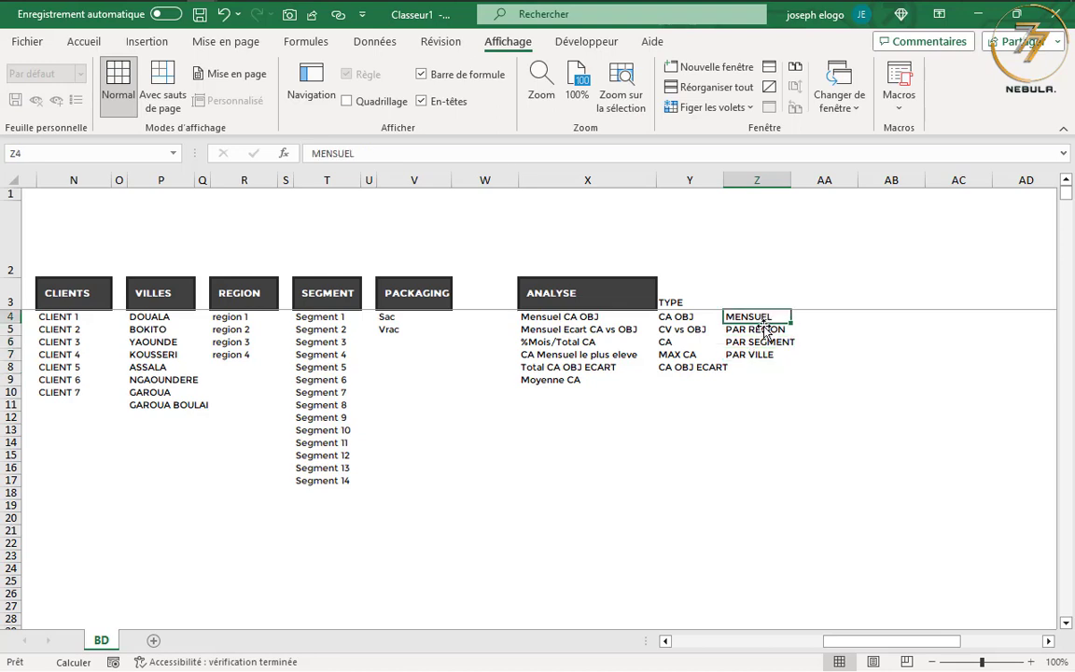
left_click(689, 317)
left_click(688, 331)
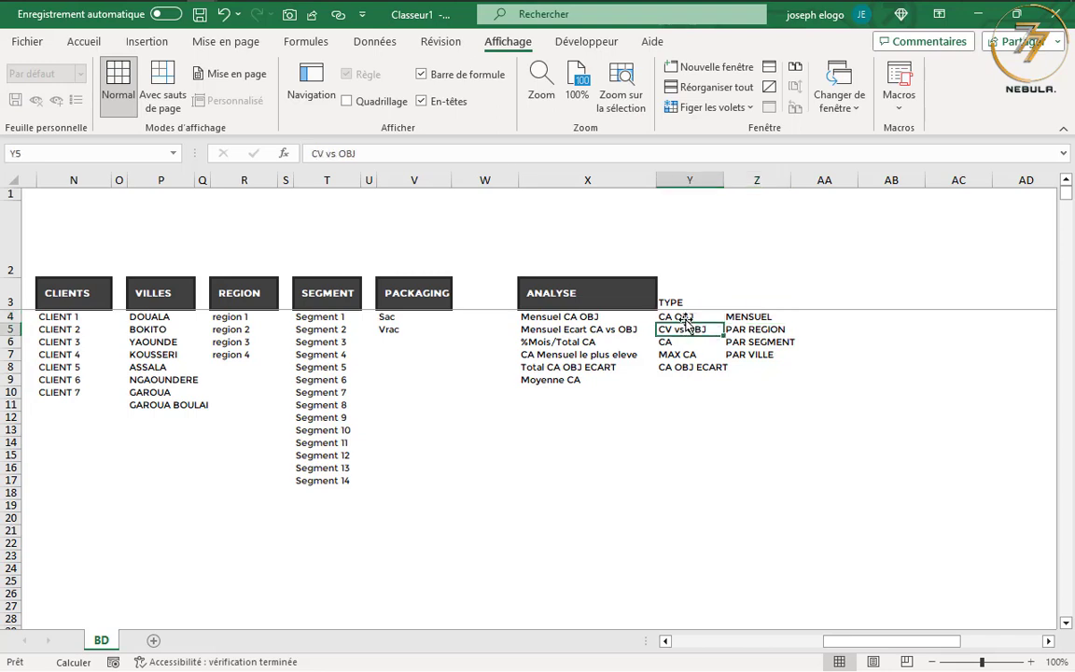
left_click(686, 318)
left_click(688, 332)
key("Down")
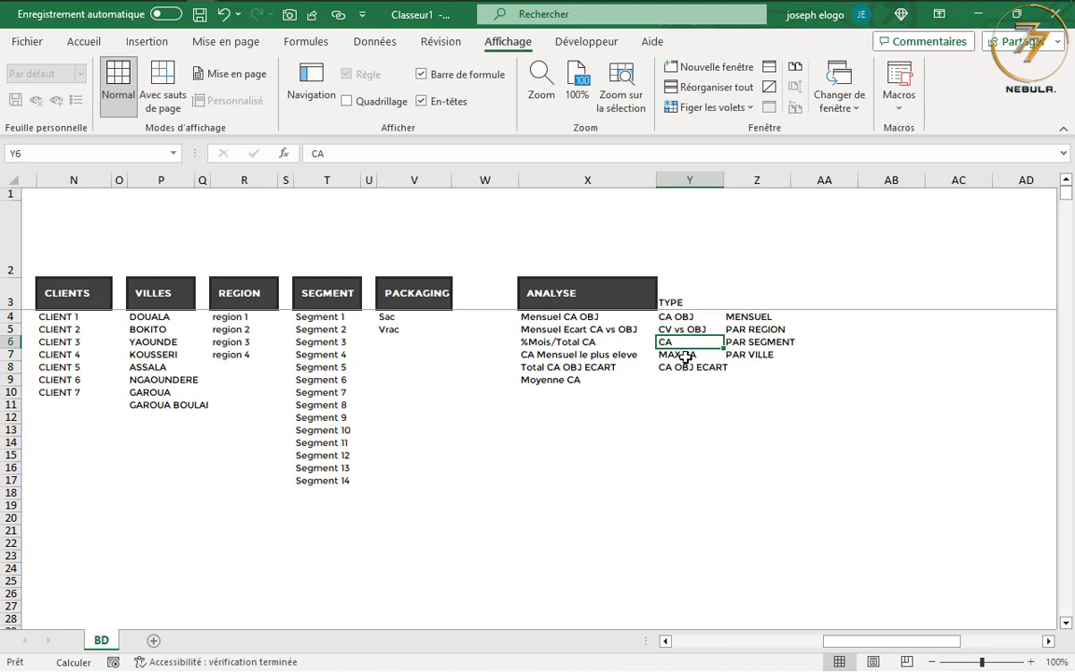
key("Down")
Add the entry Moyenne CA at the end of the TYPE list, directly beneath CA OBJ ECART
key("Down")
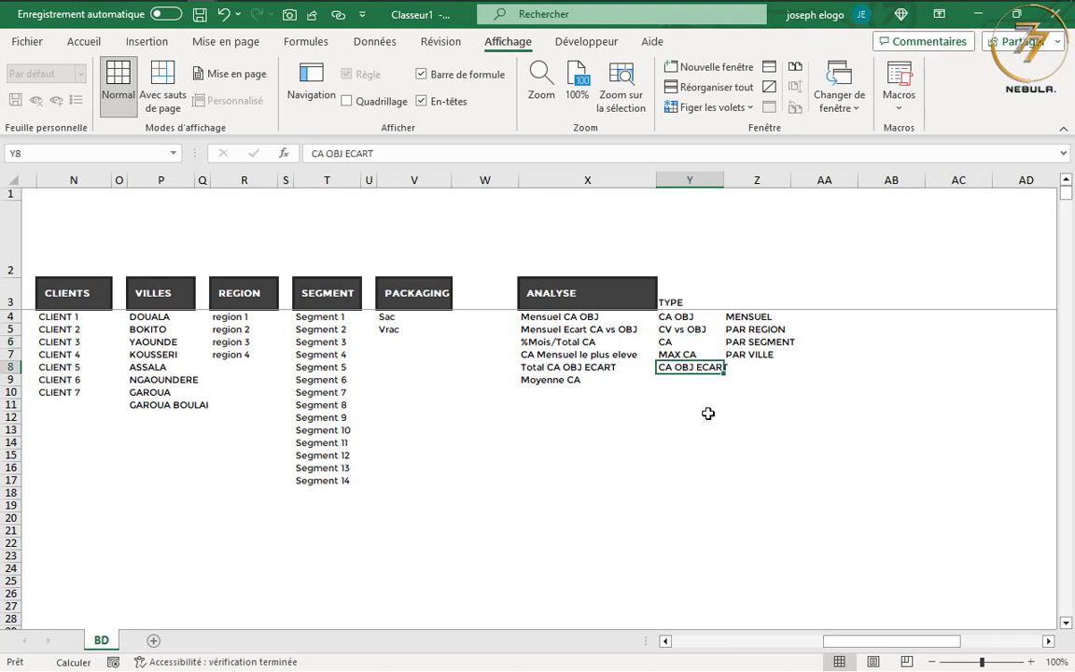
key("Down")
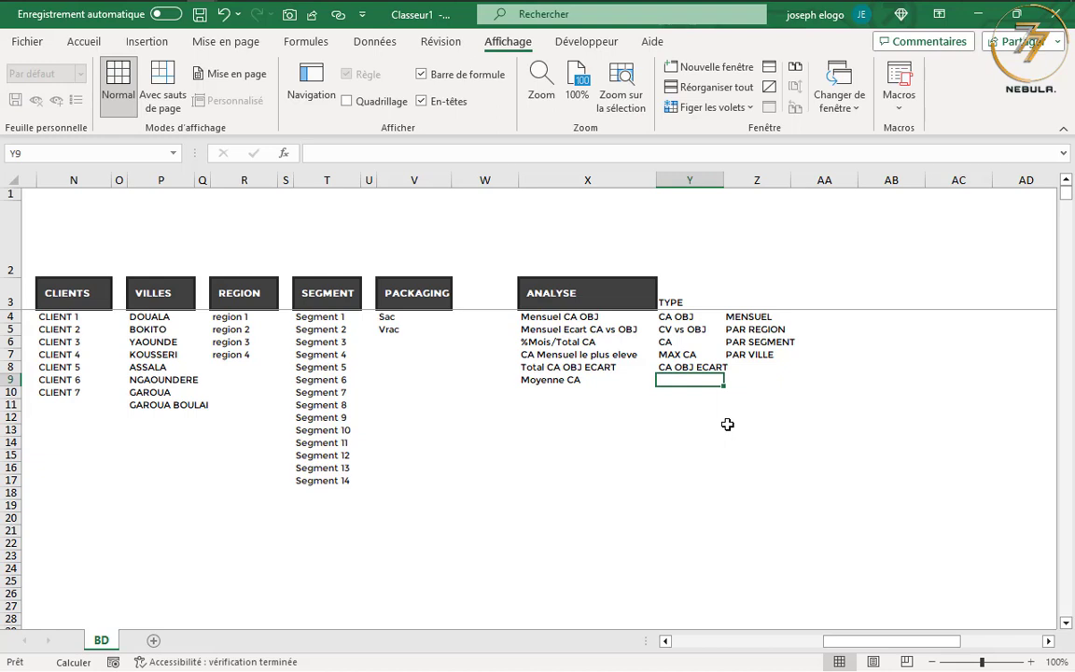
type("Moyenne CA")
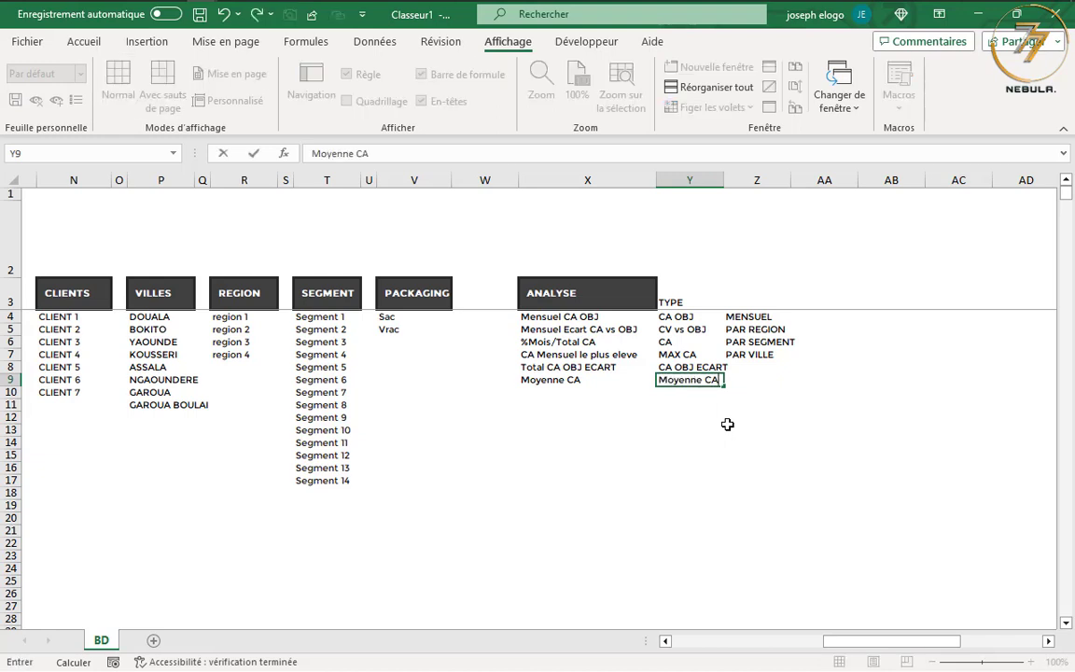
key("Return")
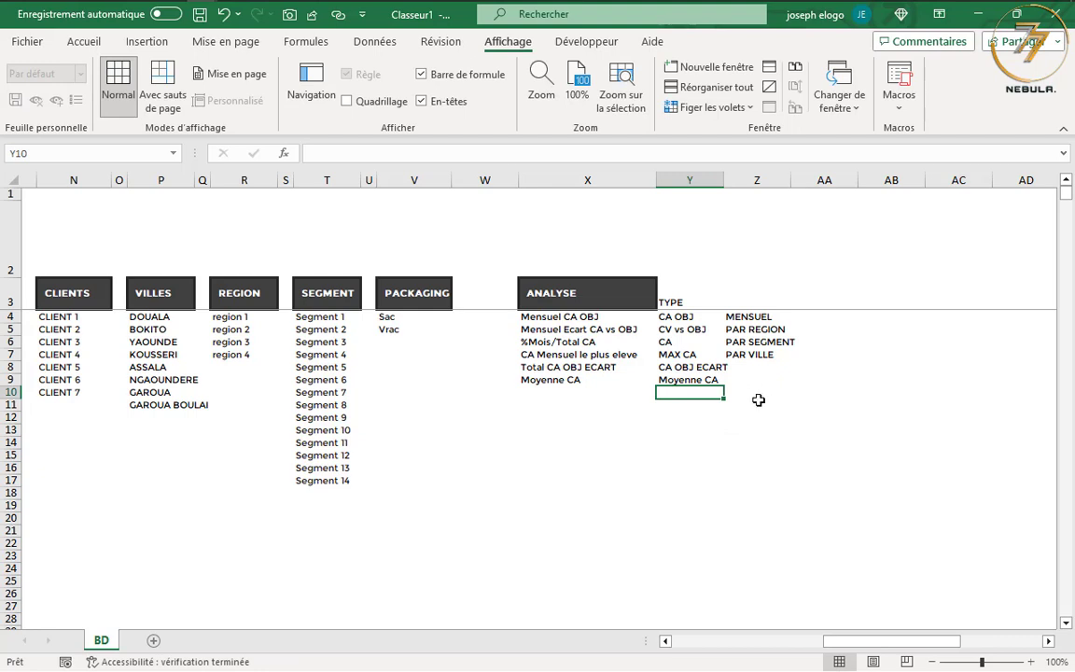
left_click(688, 316)
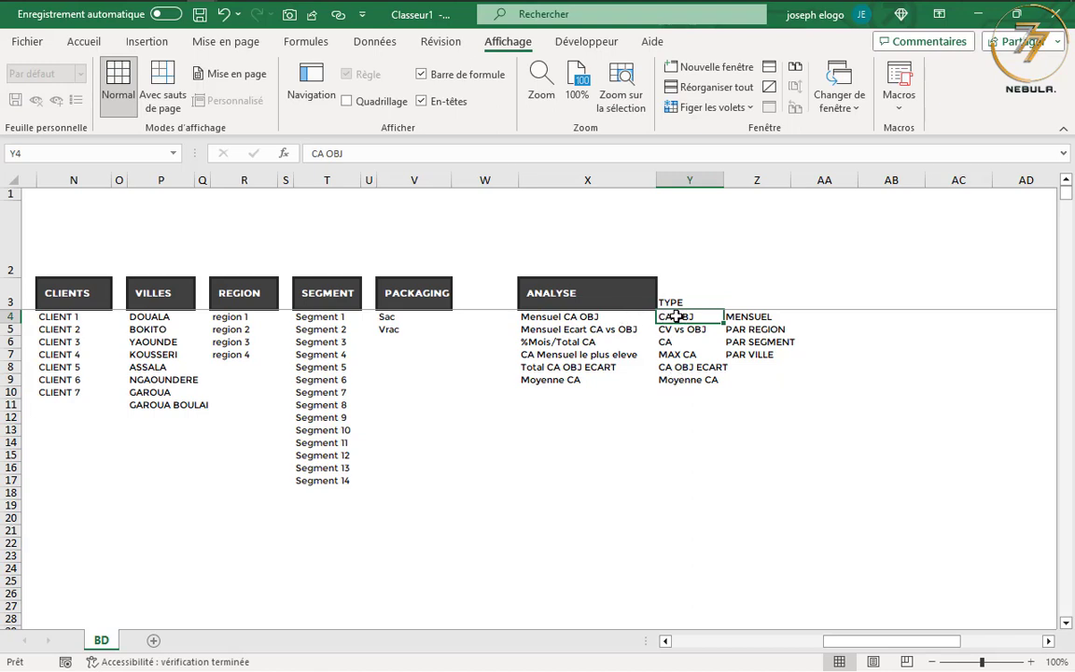
left_click(747, 316)
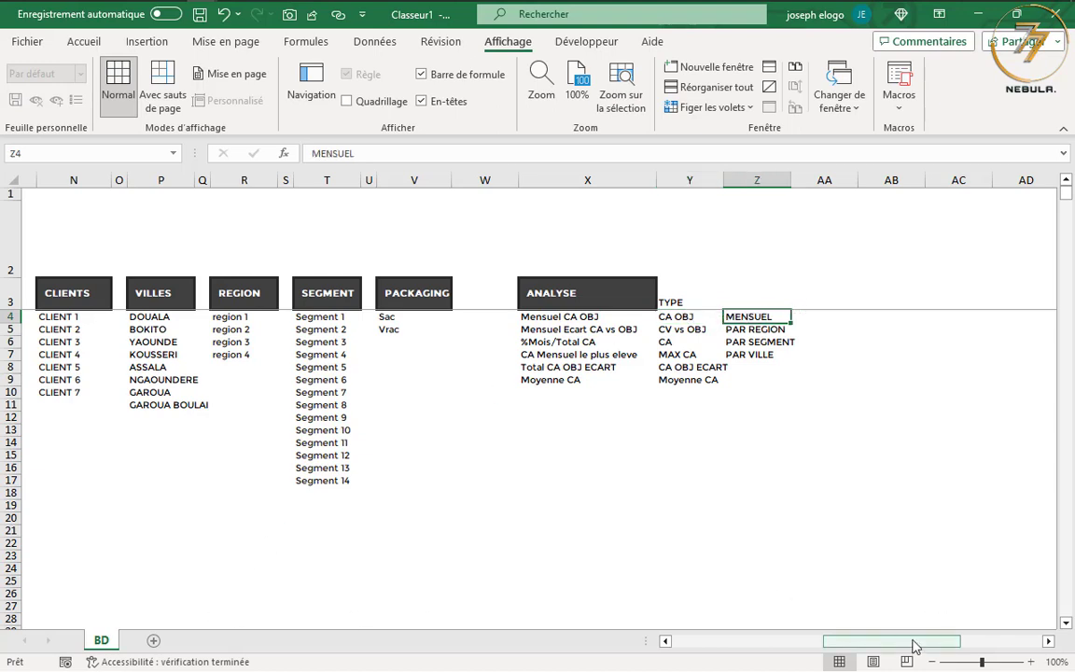
Create a pivot table from the whole sales data table Tableau1 on a new worksheet
left_click_drag(915, 646, 763, 644)
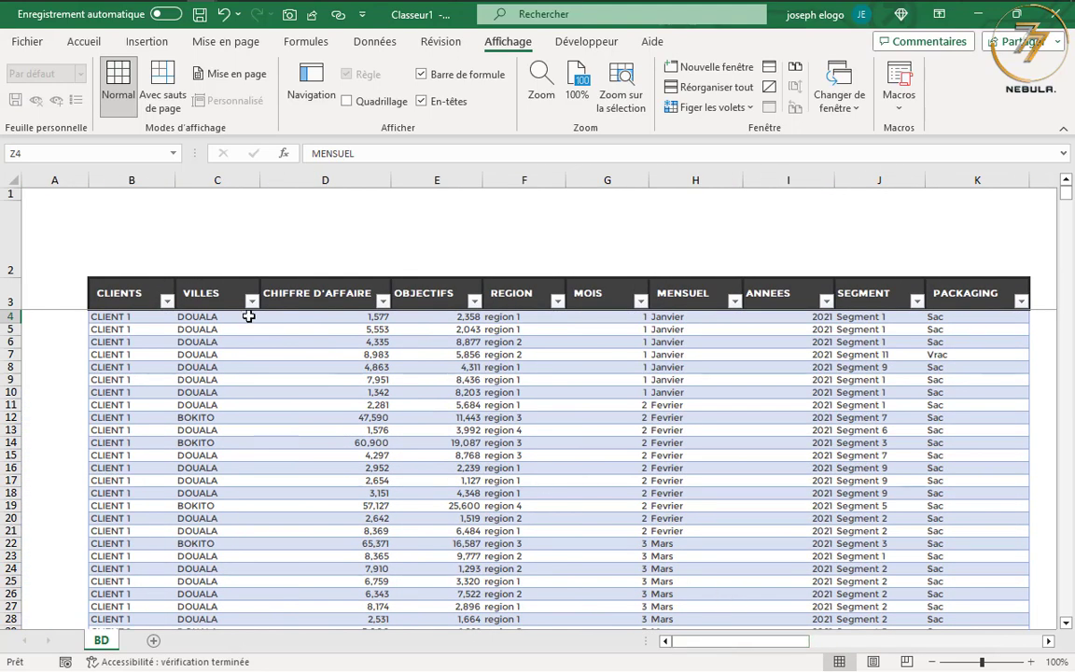
left_click(90, 273)
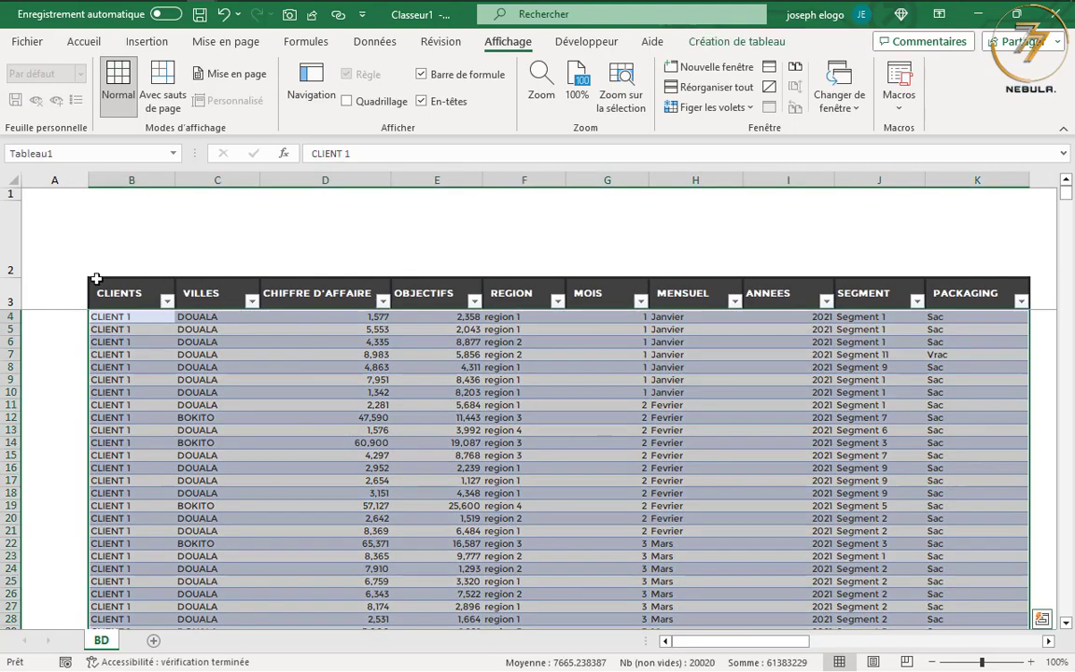
left_click(155, 44)
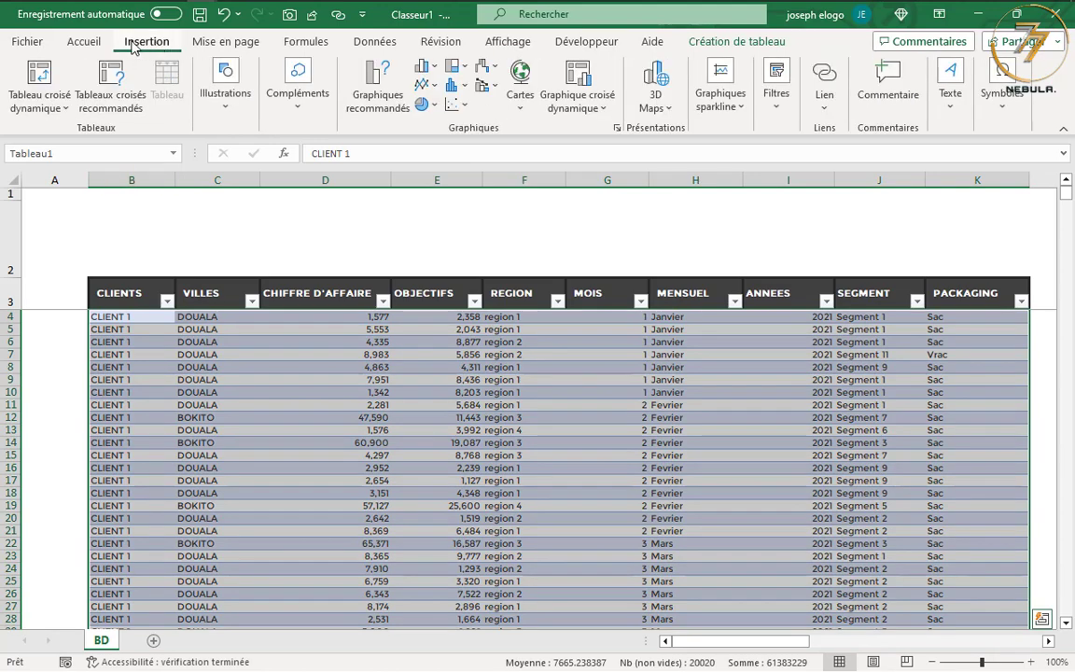
left_click(37, 80)
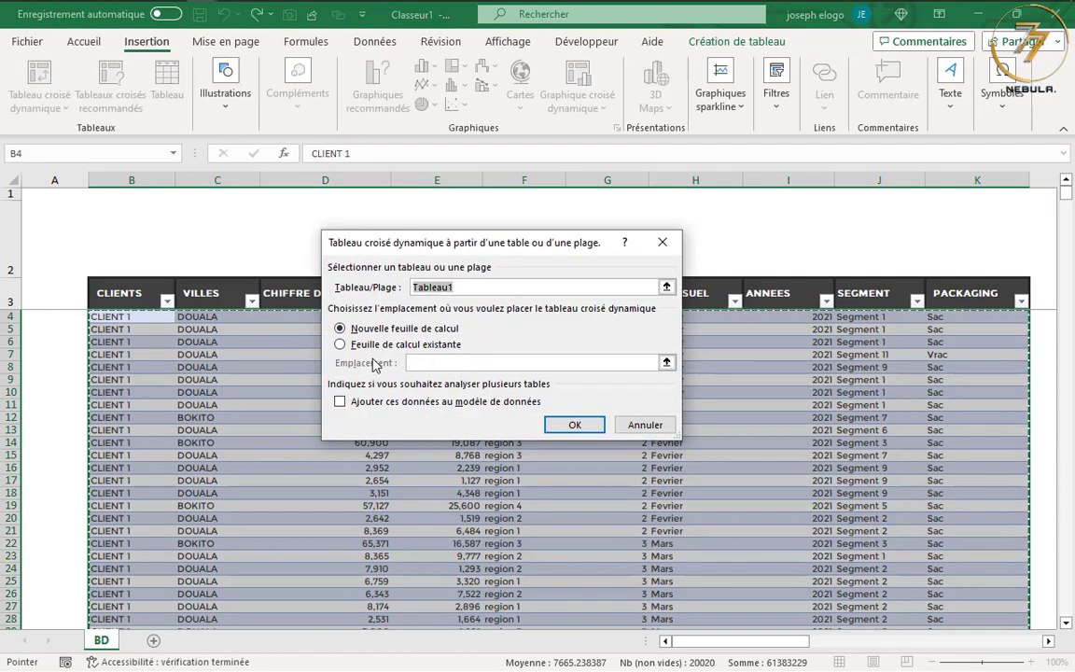
left_click(575, 424)
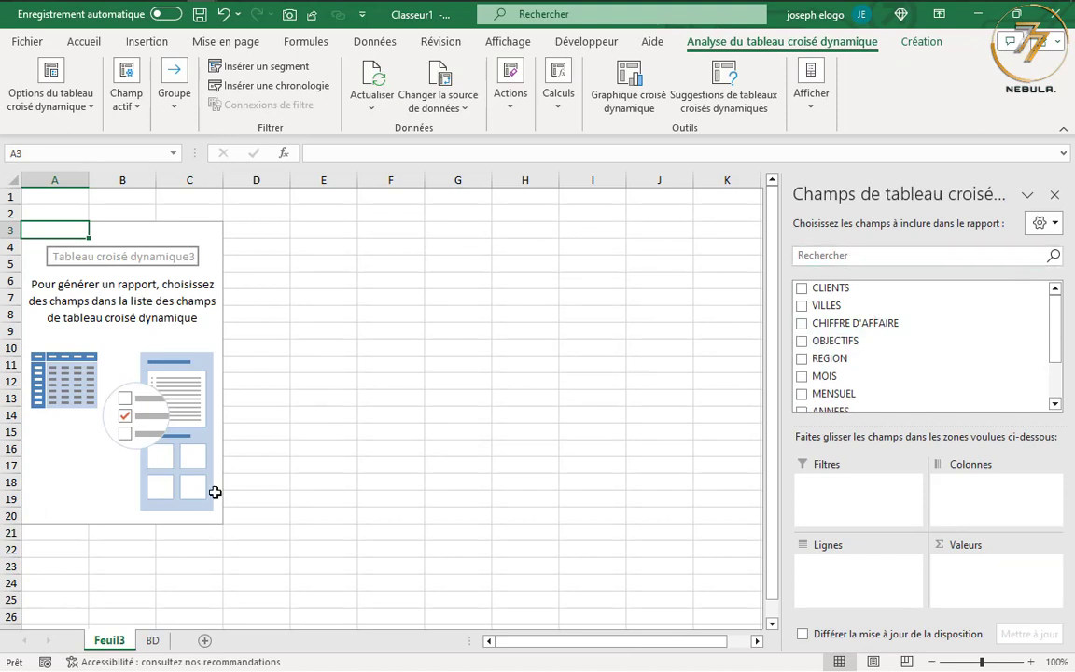
Rename the new pivot table sheet as TCD
double_click(110, 642)
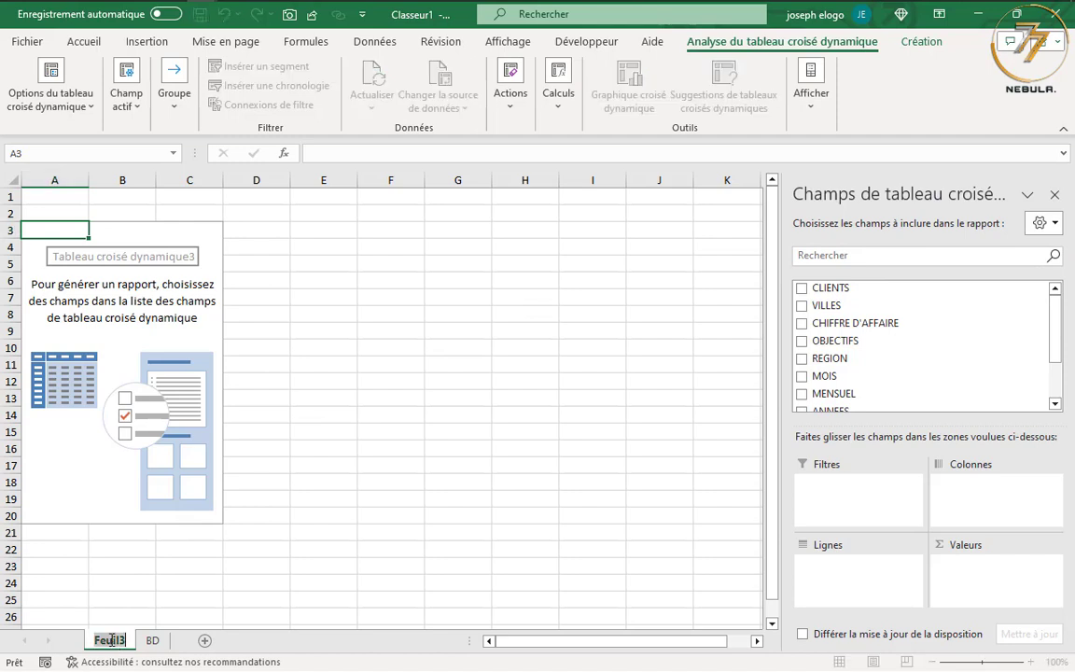
type("T")
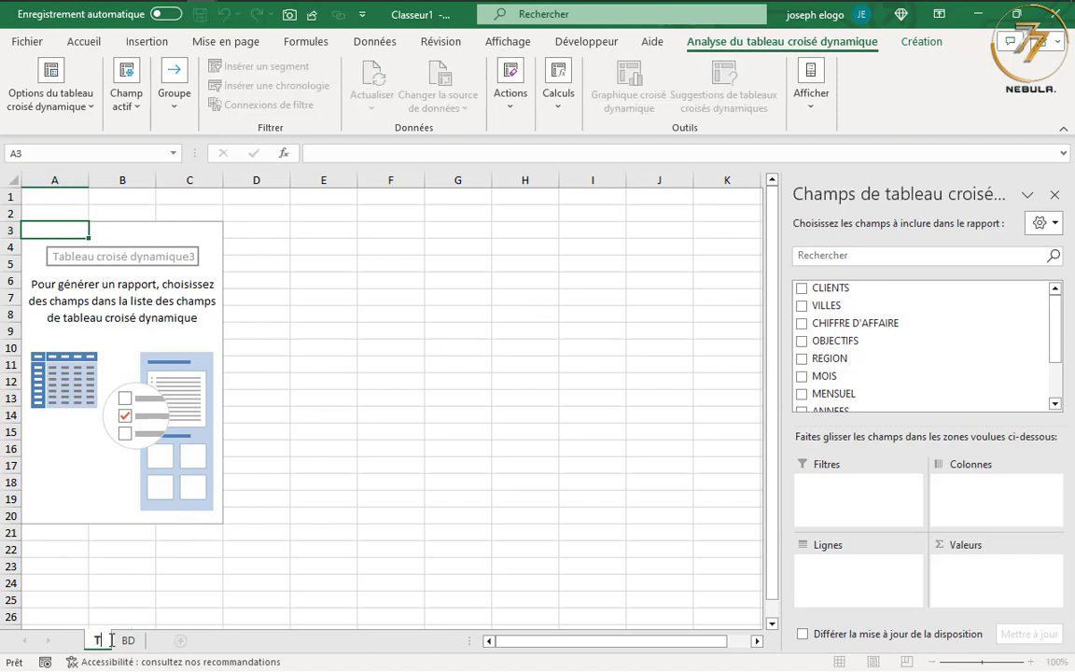
type("CD")
key("Return")
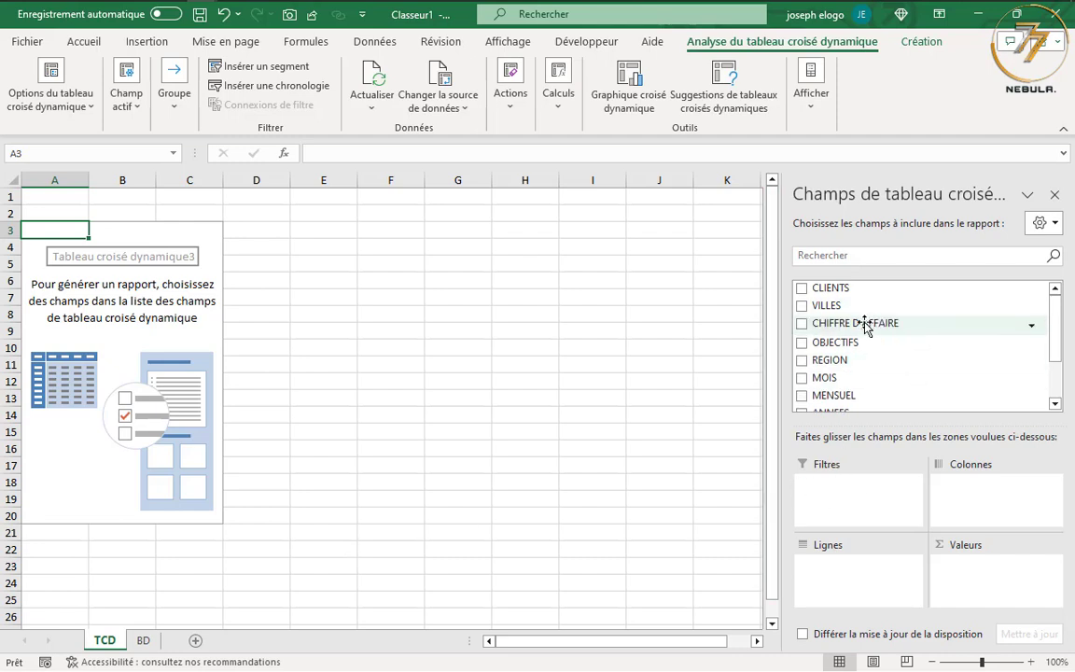
Add the CHIFFRE D'AFFAIRE and OBJECTIFS fields to the pivot table as summed values
left_click_drag(867, 325, 989, 579)
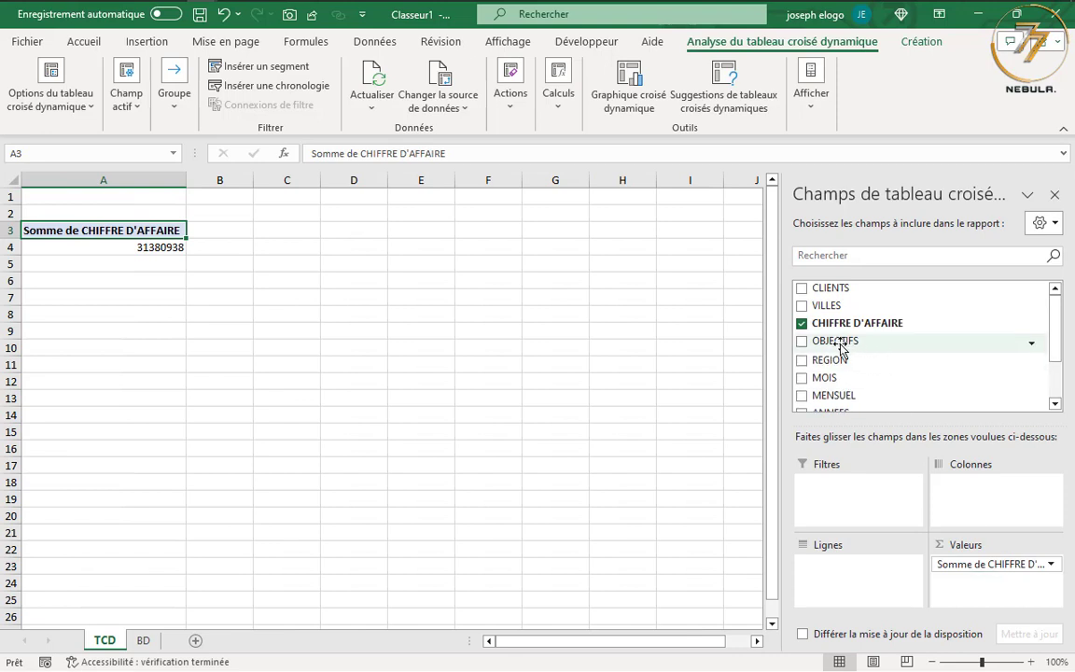
left_click_drag(833, 345, 989, 597)
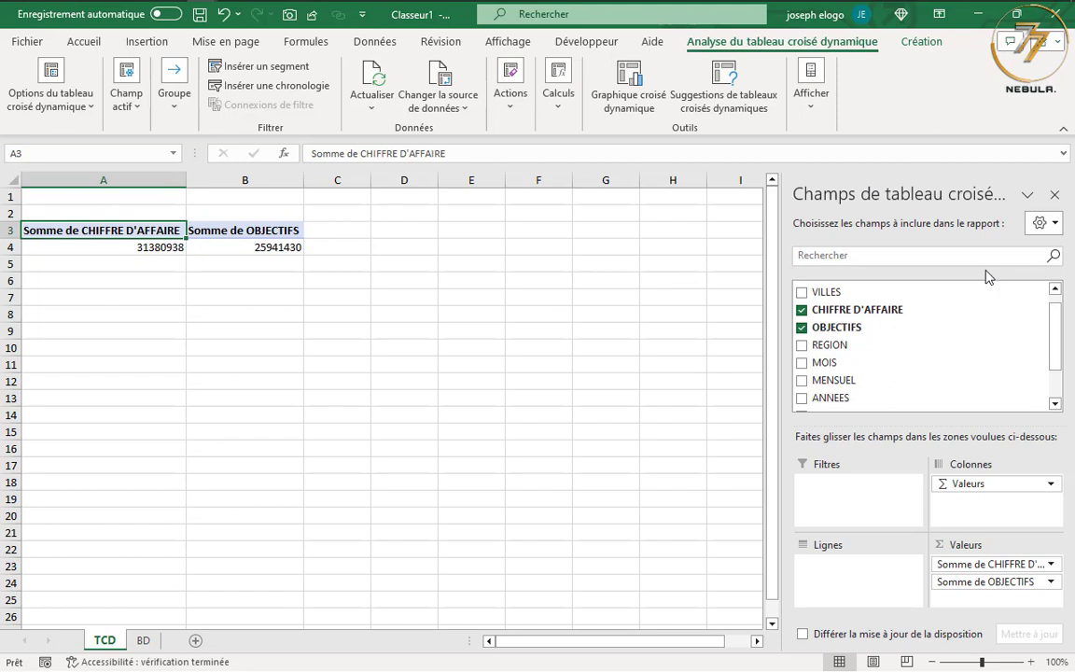
Rename the CHIFFRE D'AFFAIRE value field as CA and format it as Nombre with thousands separator and 0 decimals
left_click(985, 566)
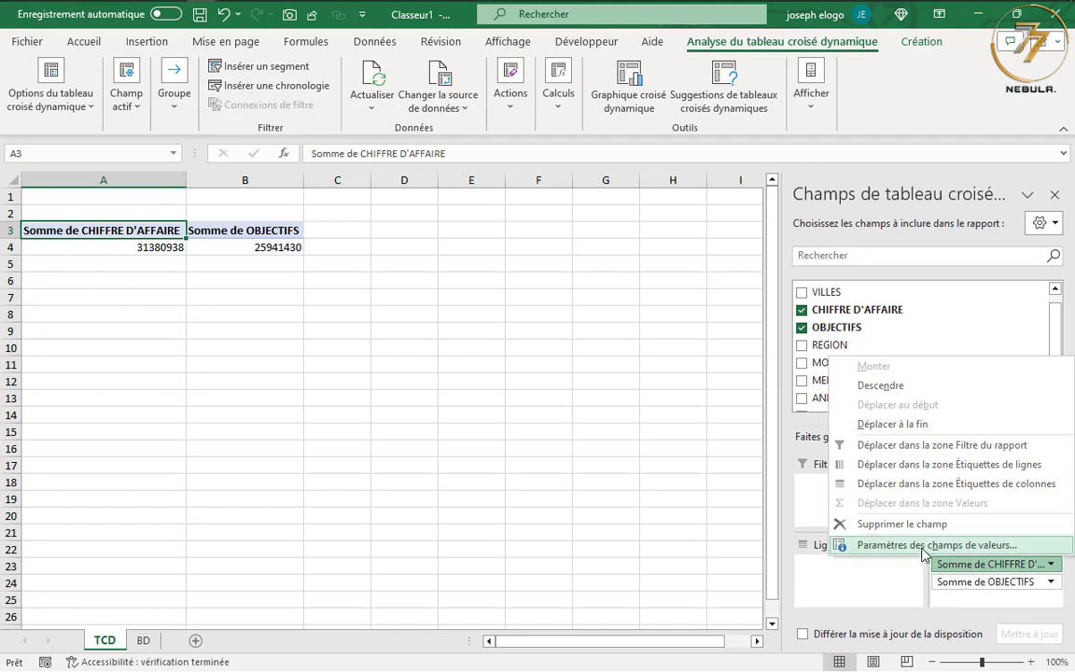
left_click(840, 545)
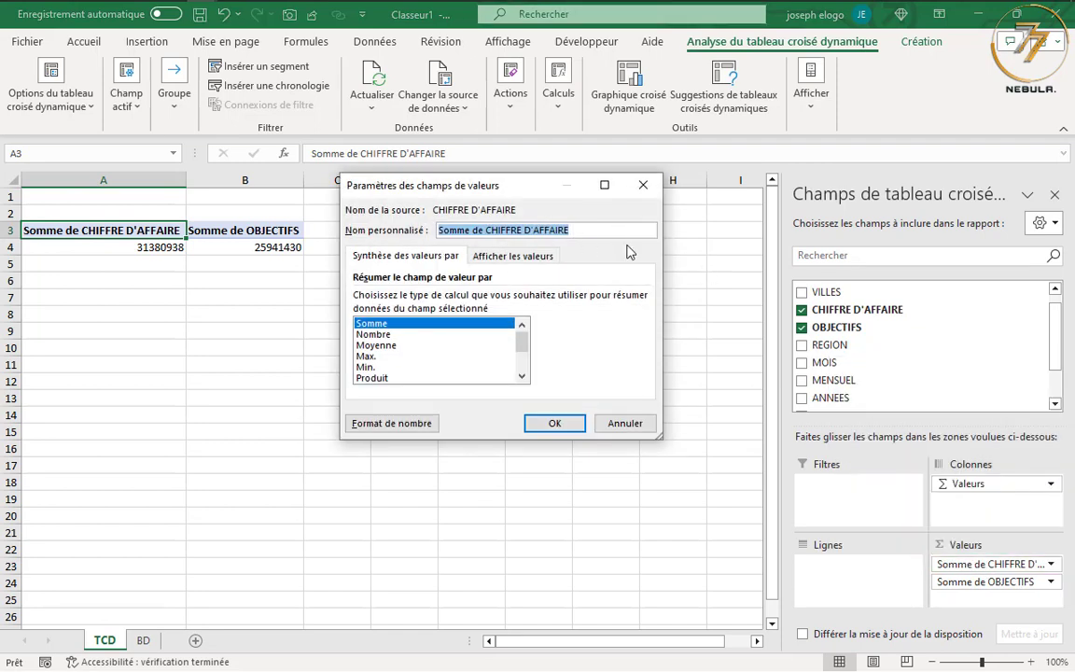
type("CA")
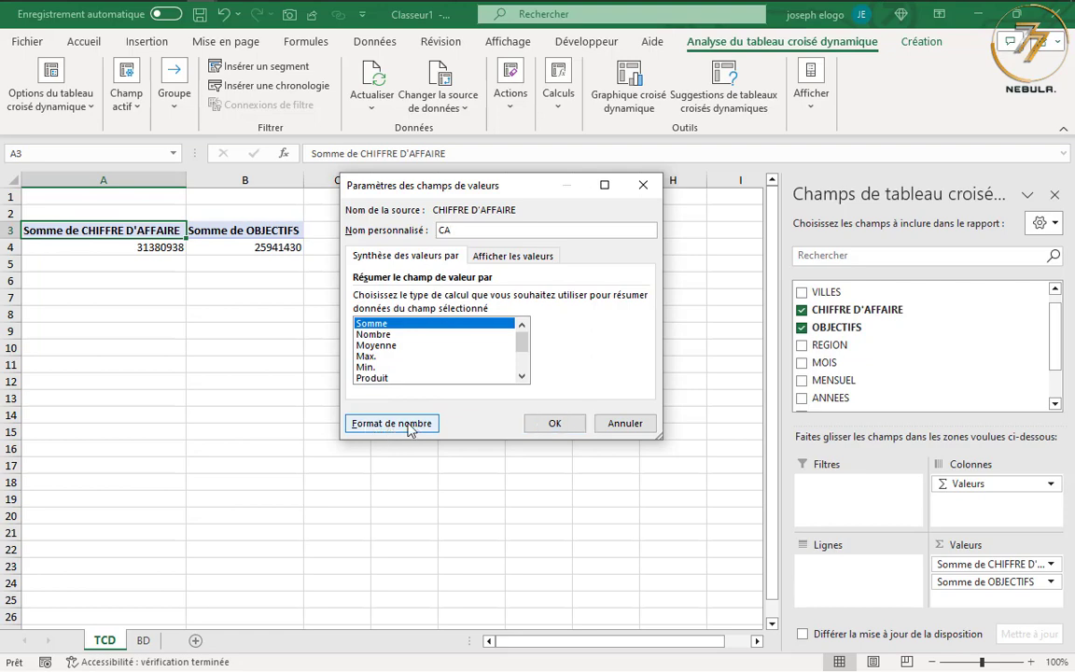
left_click(392, 424)
left_click(299, 192)
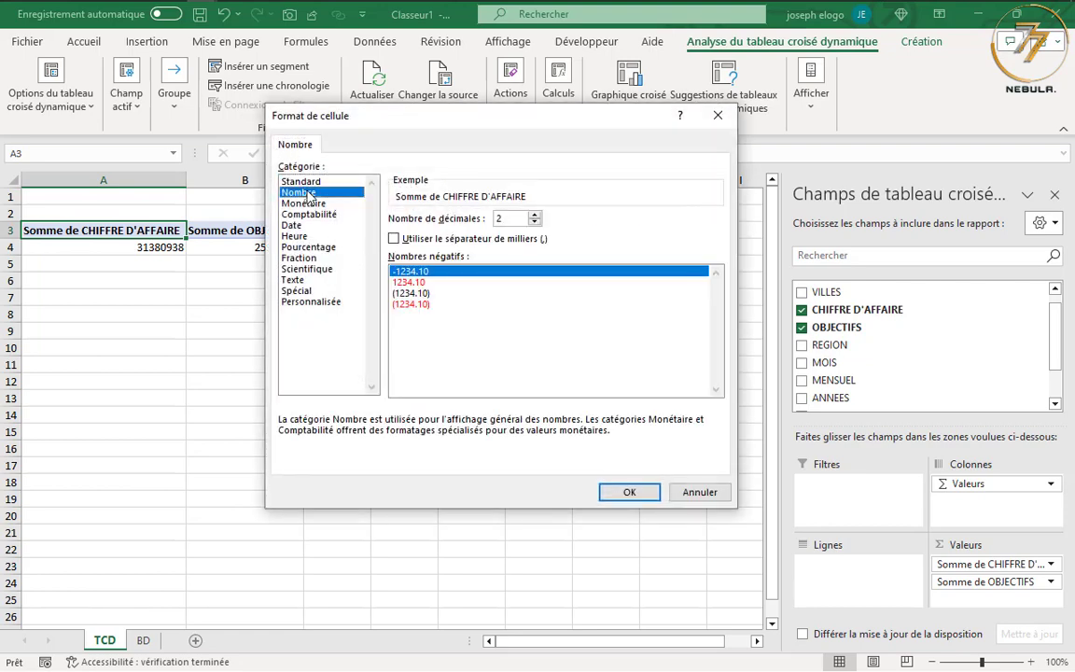
left_click(395, 239)
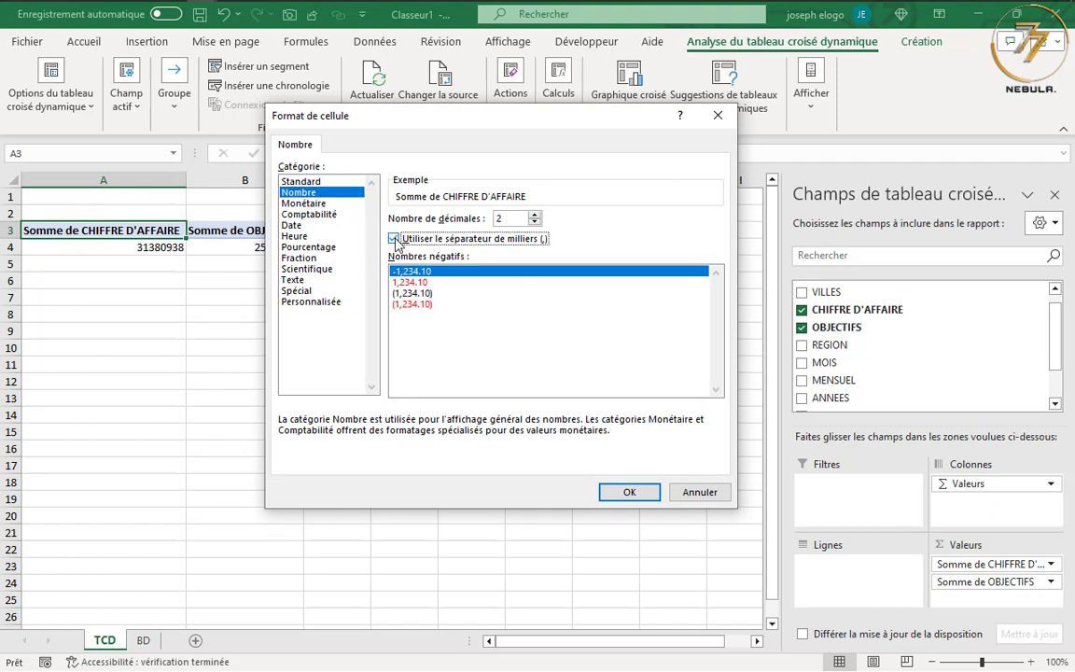
left_click(535, 222)
left_click(535, 222)
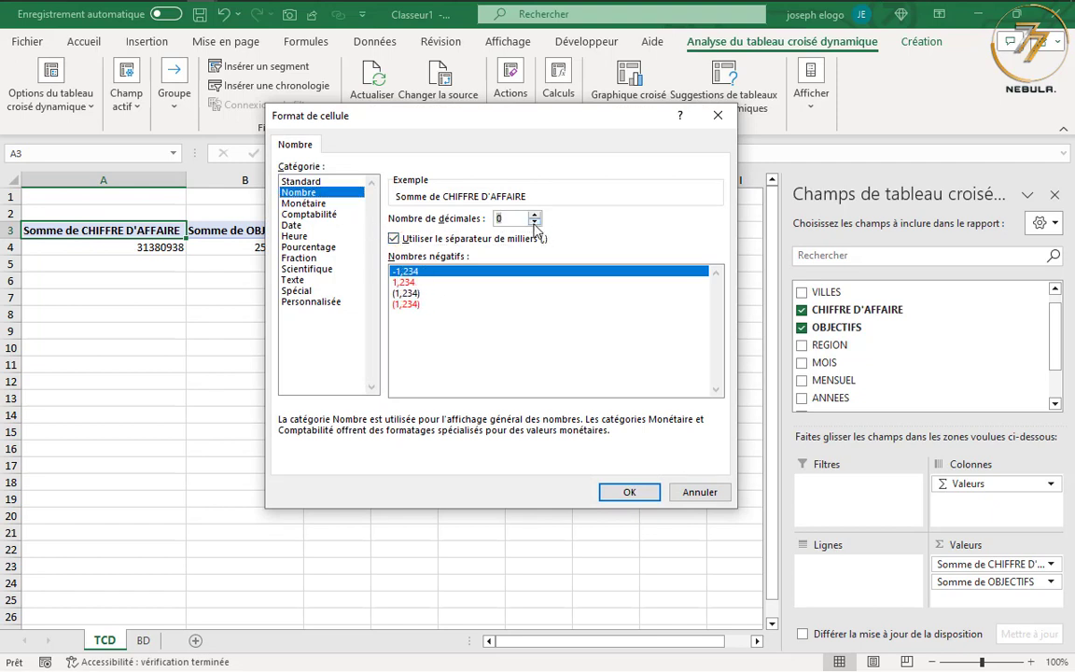
left_click(628, 492)
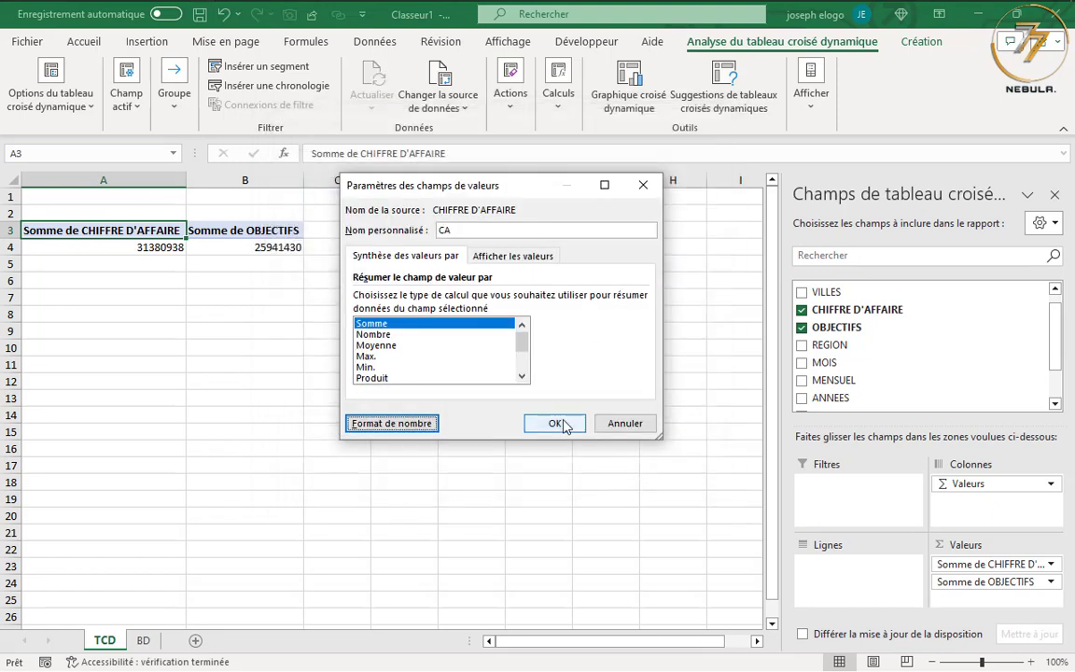
left_click(557, 423)
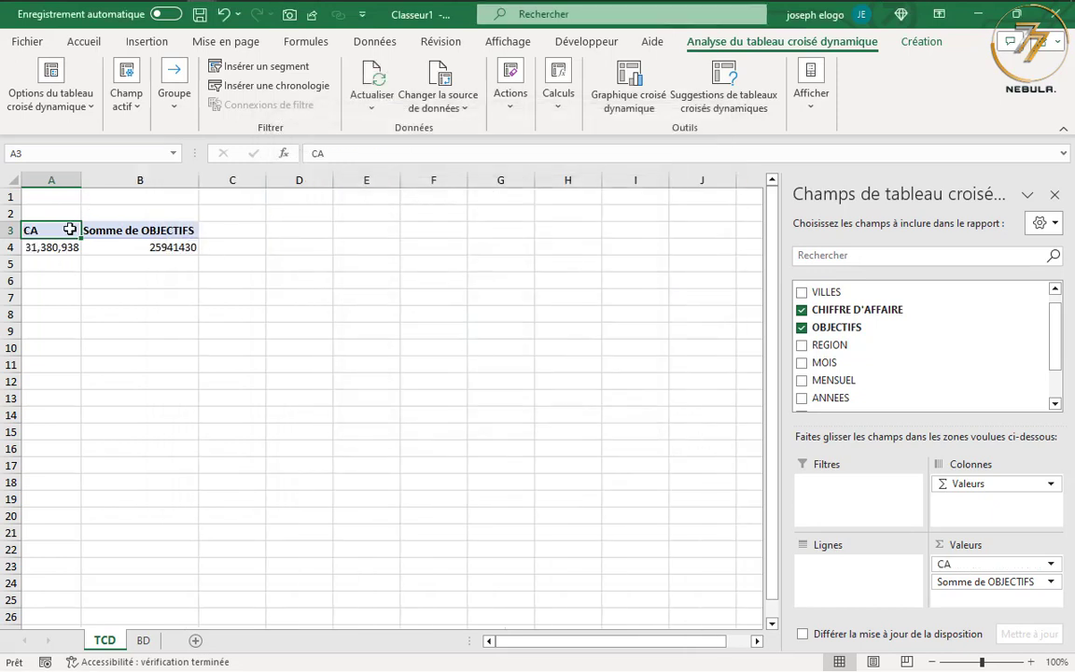
Rename the OBJECTIFS value field as OBJ and format it as Nombre with thousands separator and 0 decimals
left_click(962, 581)
left_click(896, 563)
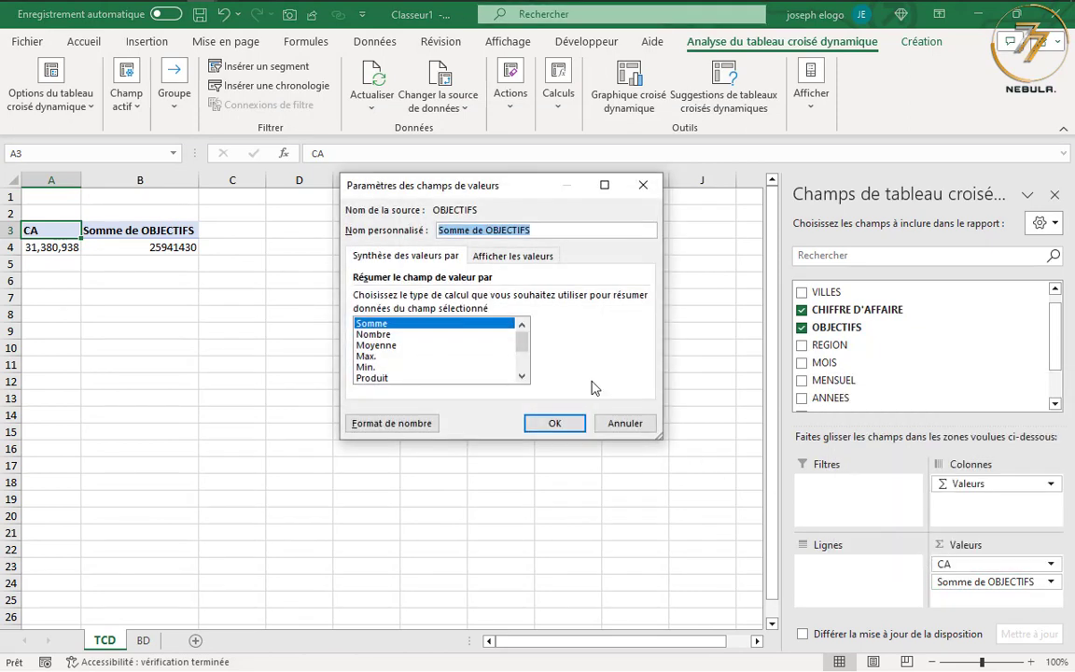
type("OBJ")
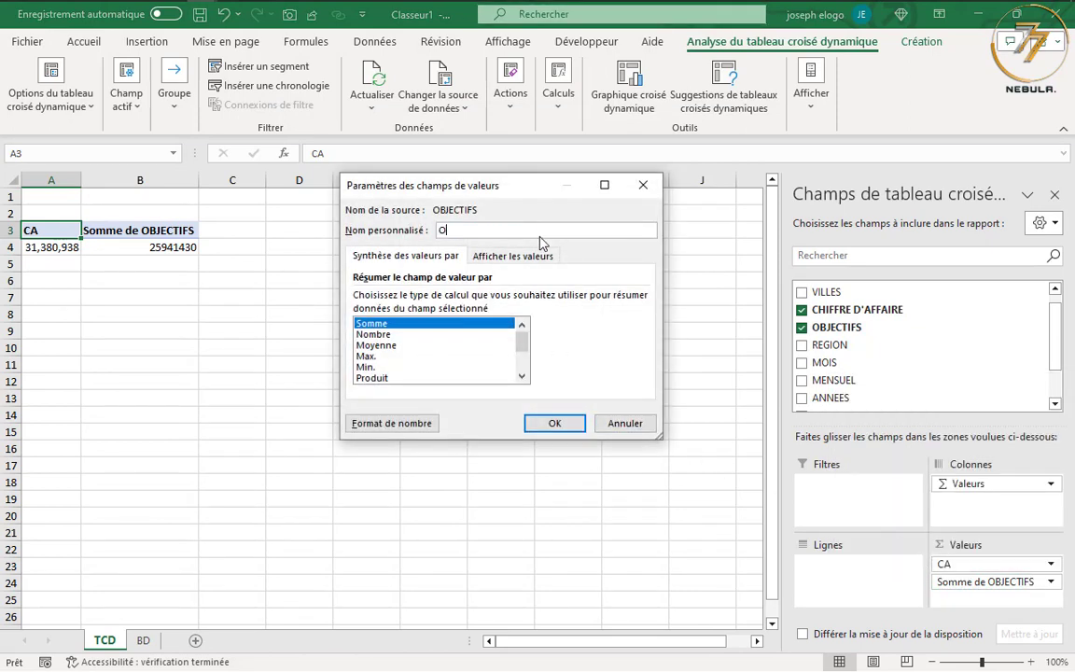
left_click(378, 423)
left_click(292, 192)
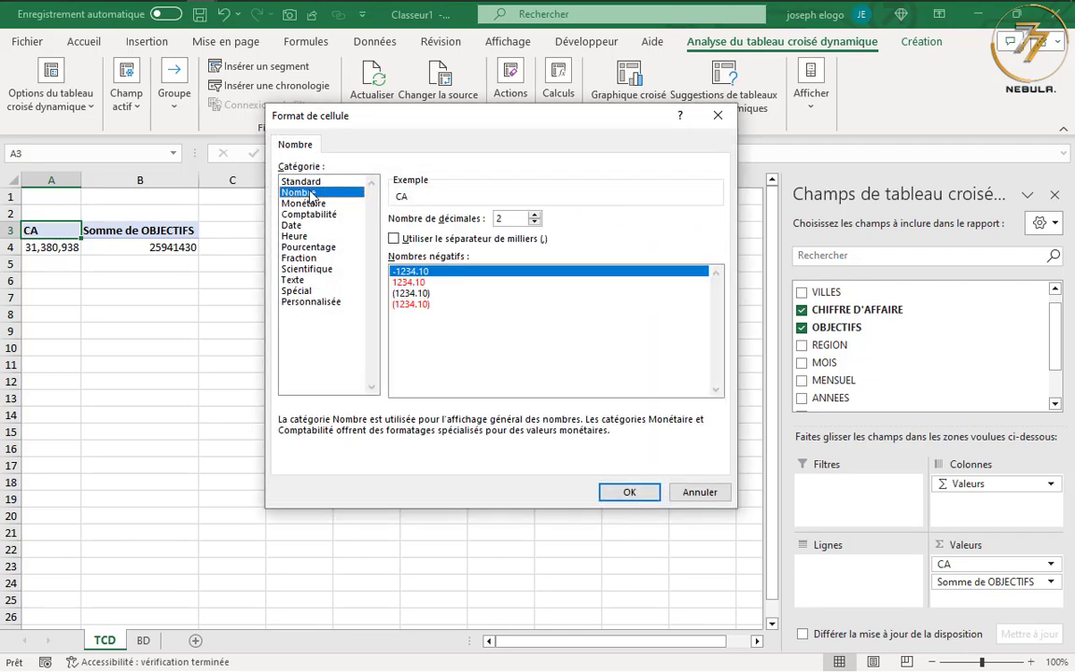
left_click(394, 239)
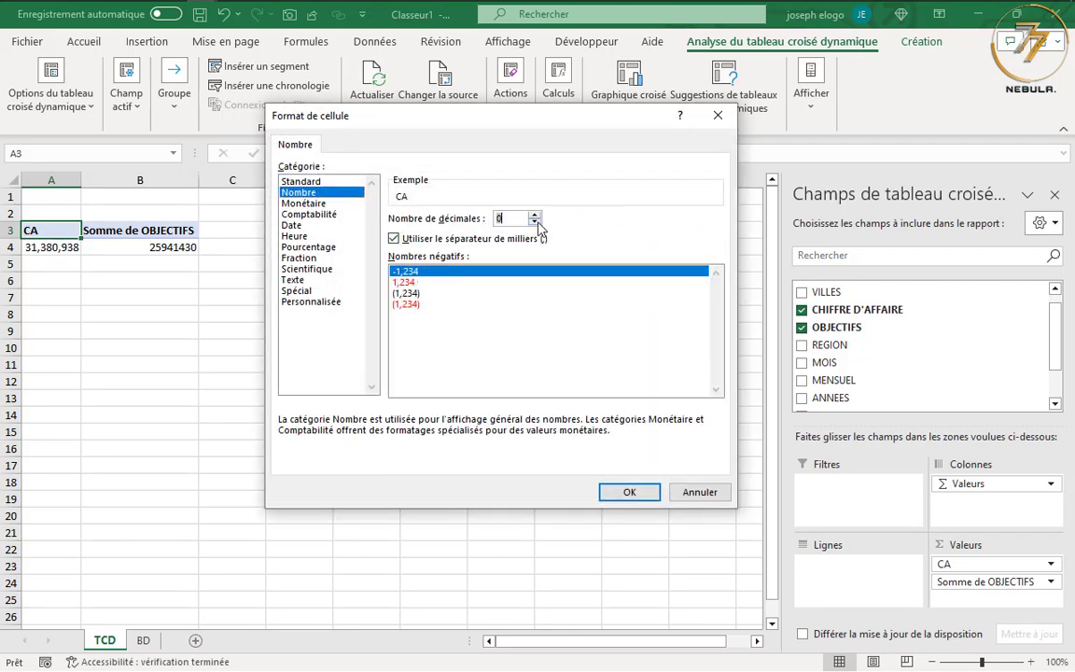
left_click(633, 492)
left_click(556, 424)
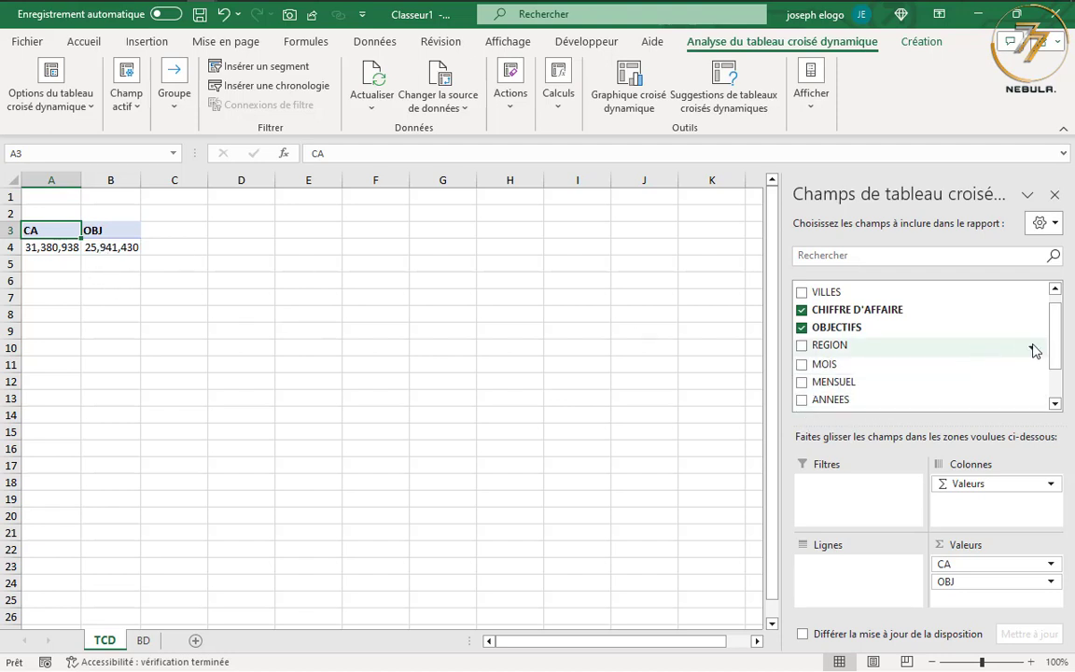
Break the pivot table down by month, with MOIS above MENSUEL as row fields
left_click_drag(1057, 342, 1058, 332)
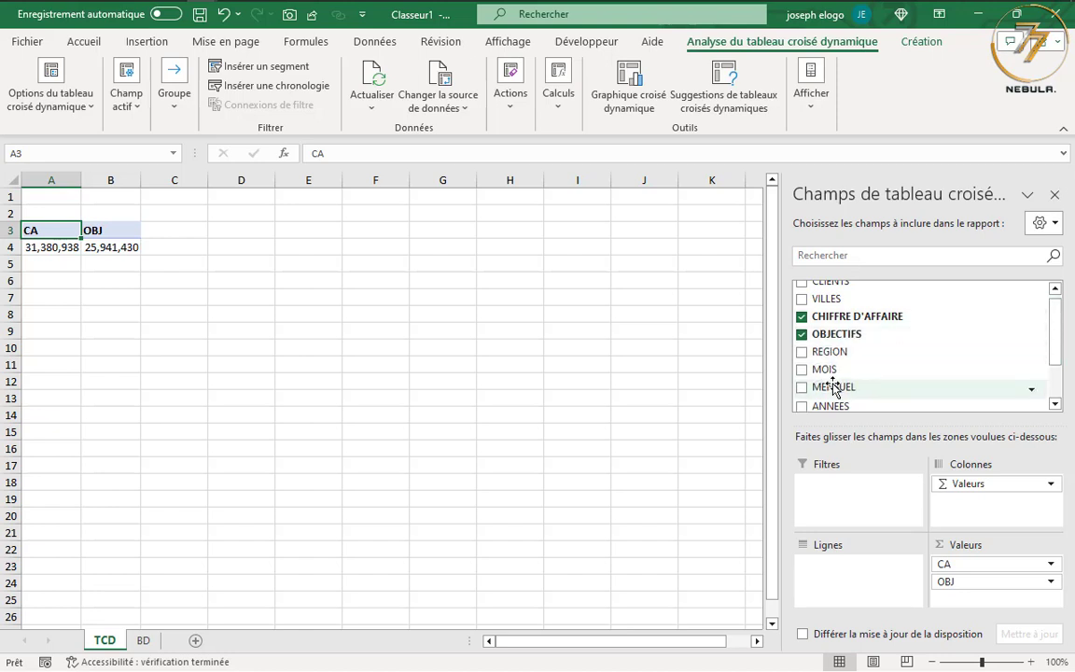
left_click_drag(834, 389, 845, 578)
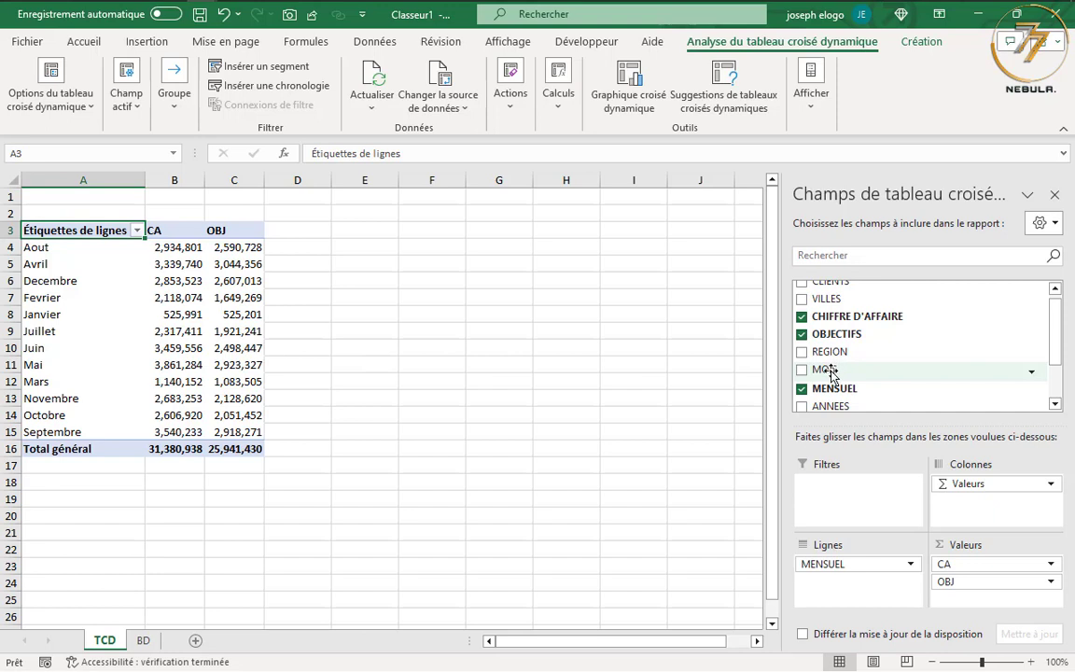
left_click_drag(834, 373, 844, 562)
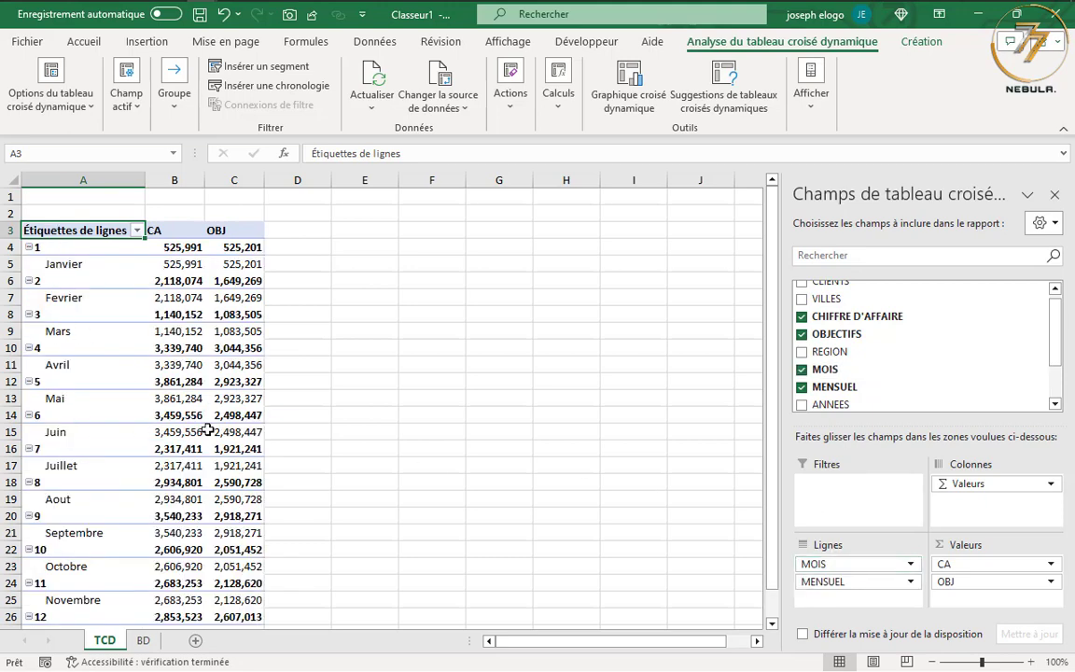
Switch the monthly pivot table's report layout to outline form (mode Plan)
scroll(186, 387, "down", 4)
scroll(187, 463, "up", 4)
left_click(914, 42)
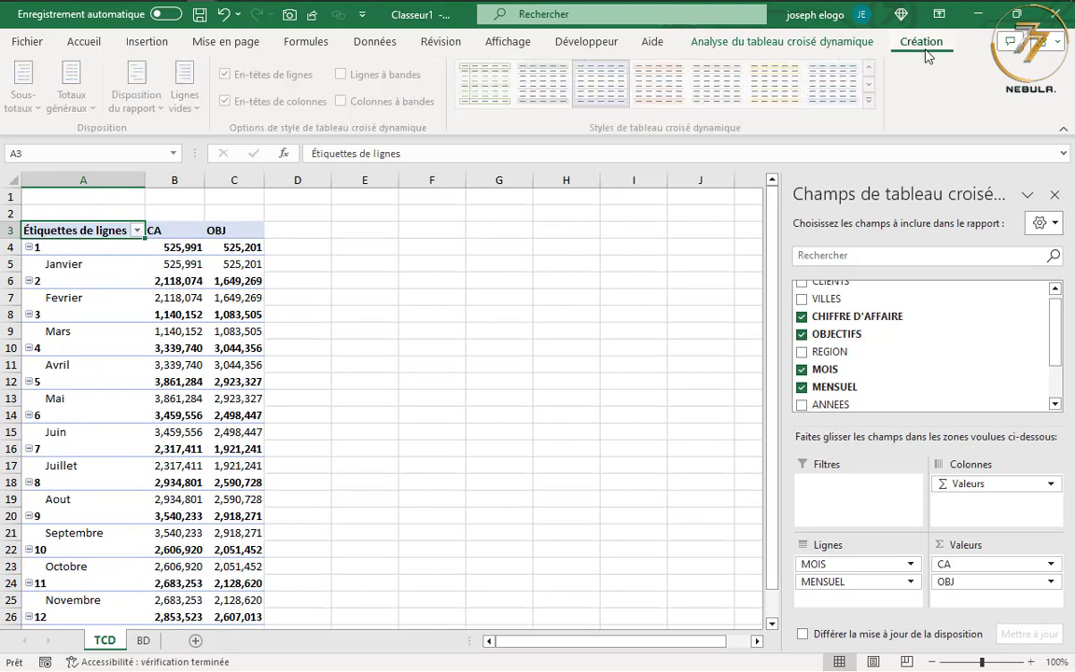
left_click(141, 98)
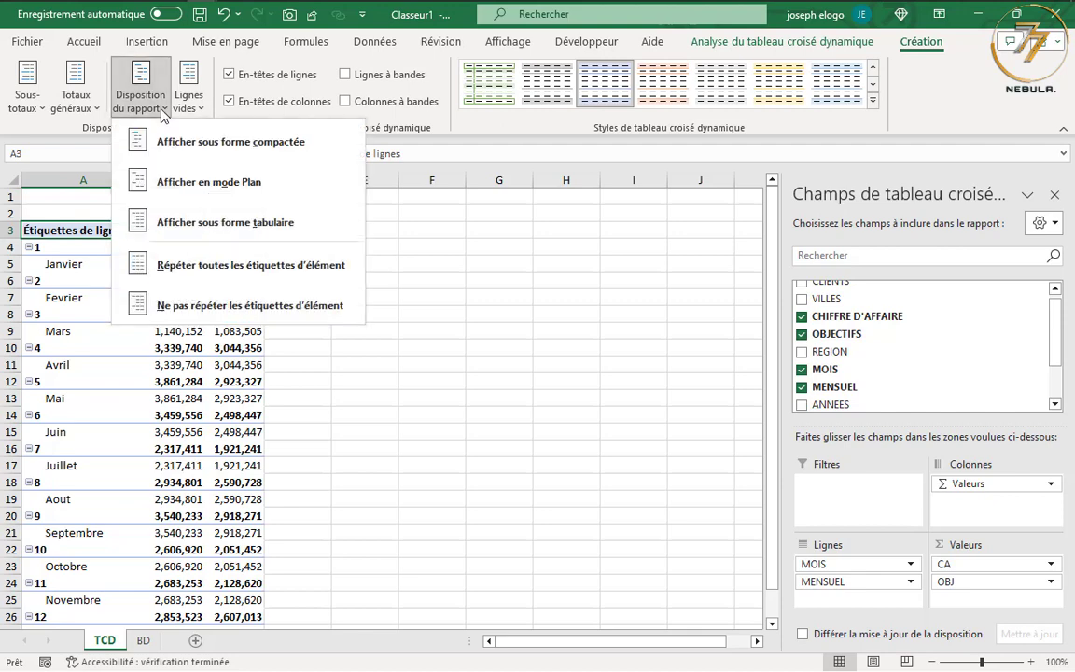
left_click(181, 183)
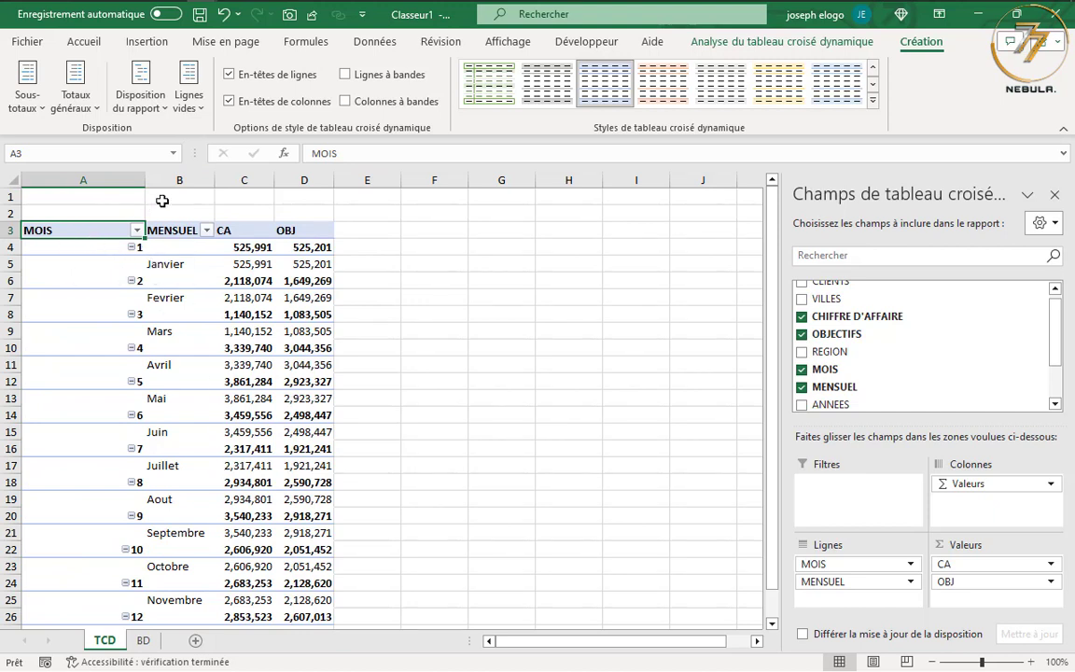
Set the pivot table's report layout to tabular form (forme tabulaire)
mouse_move(250, 247)
left_click(138, 99)
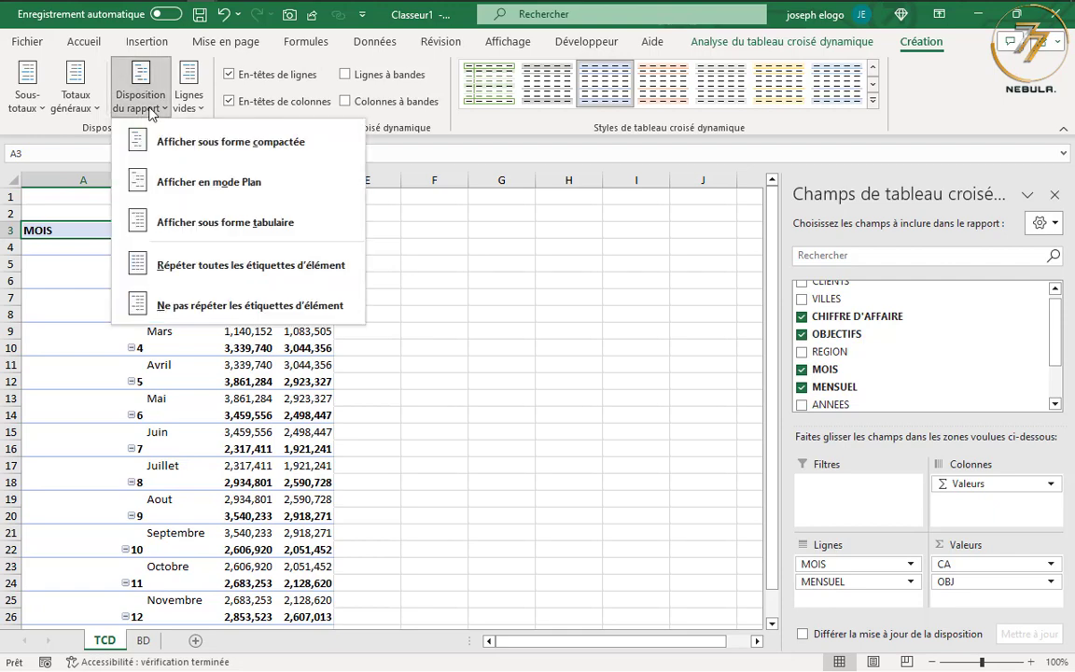
left_click(173, 228)
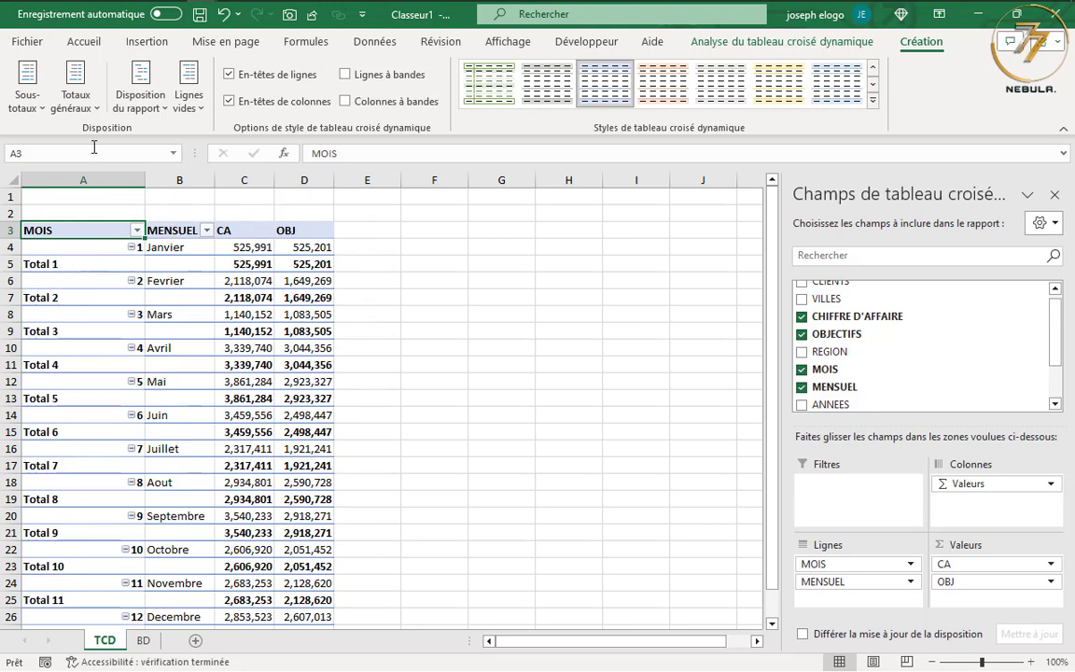
Turn off the pivot table's grand totals for both rows and columns
left_click(90, 107)
left_click(105, 142)
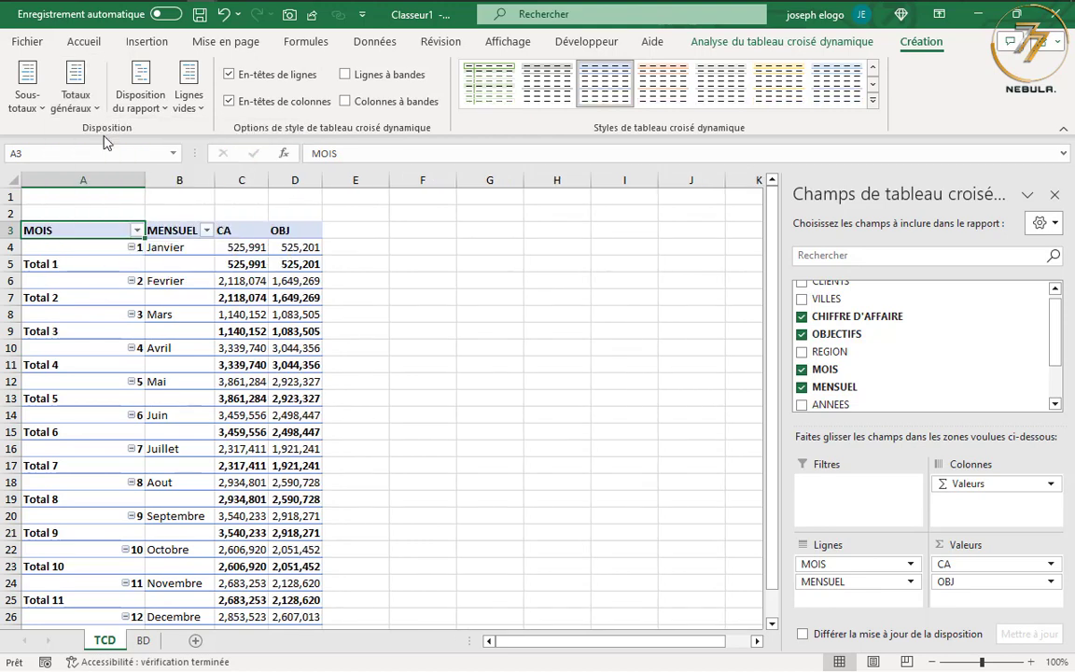
left_click(90, 103)
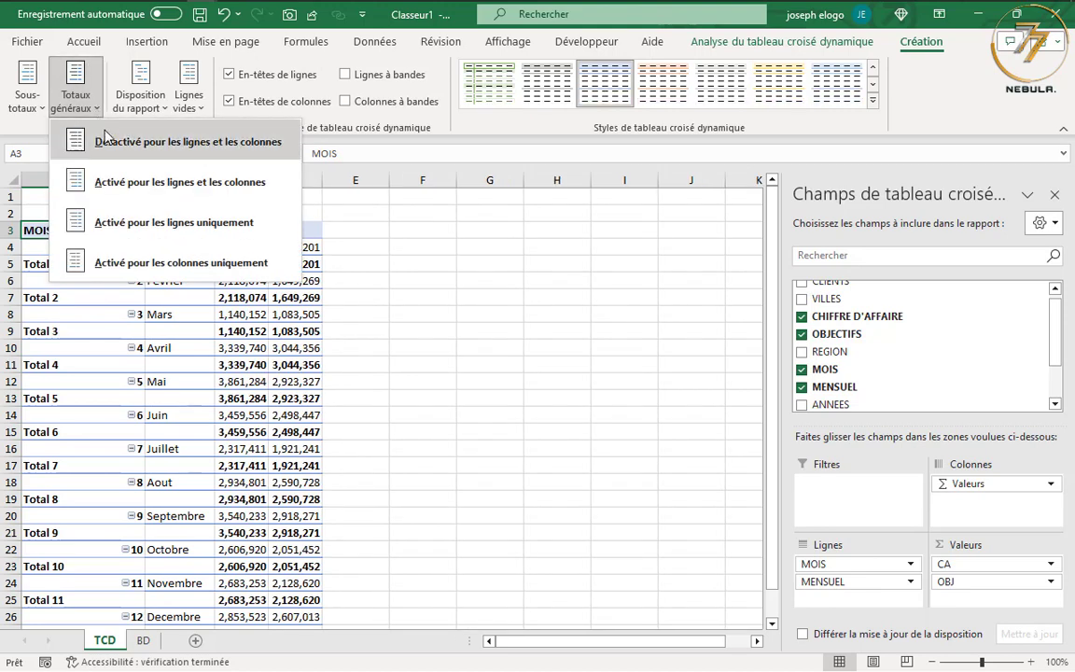
left_click(194, 143)
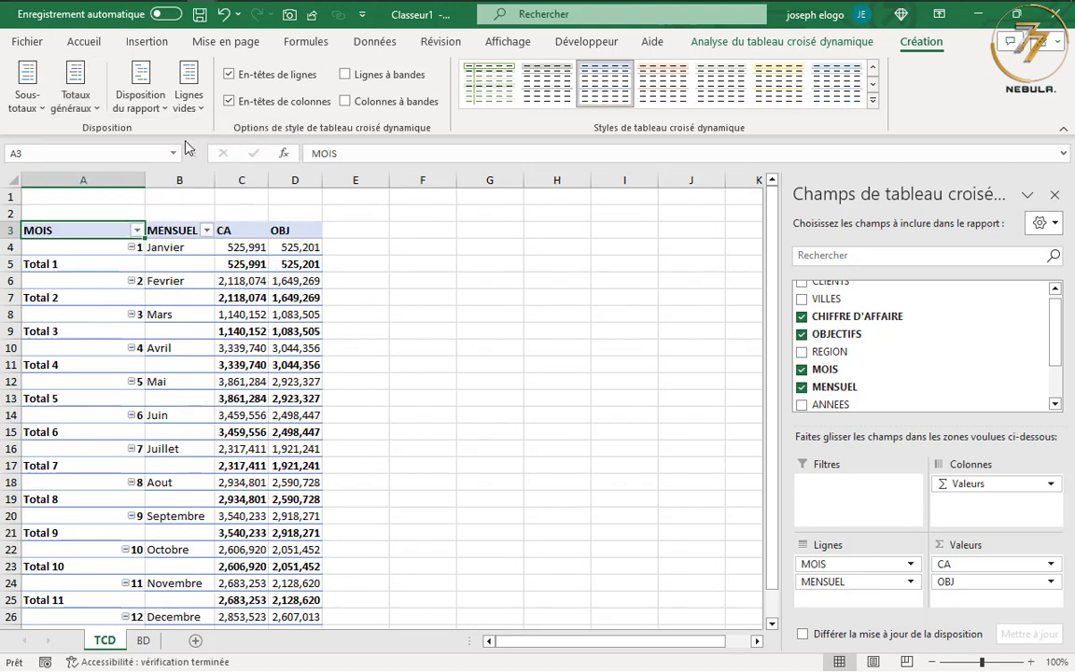
Remove all subtotals from the pivot table and narrow the MOIS column to fit its header
left_click(37, 95)
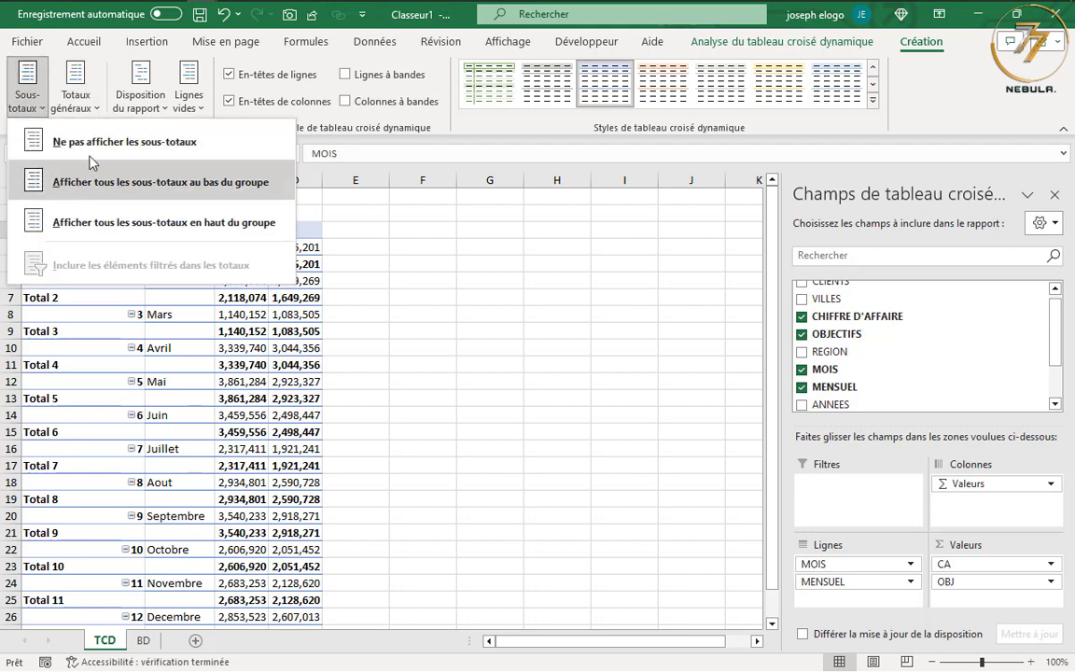
left_click(97, 145)
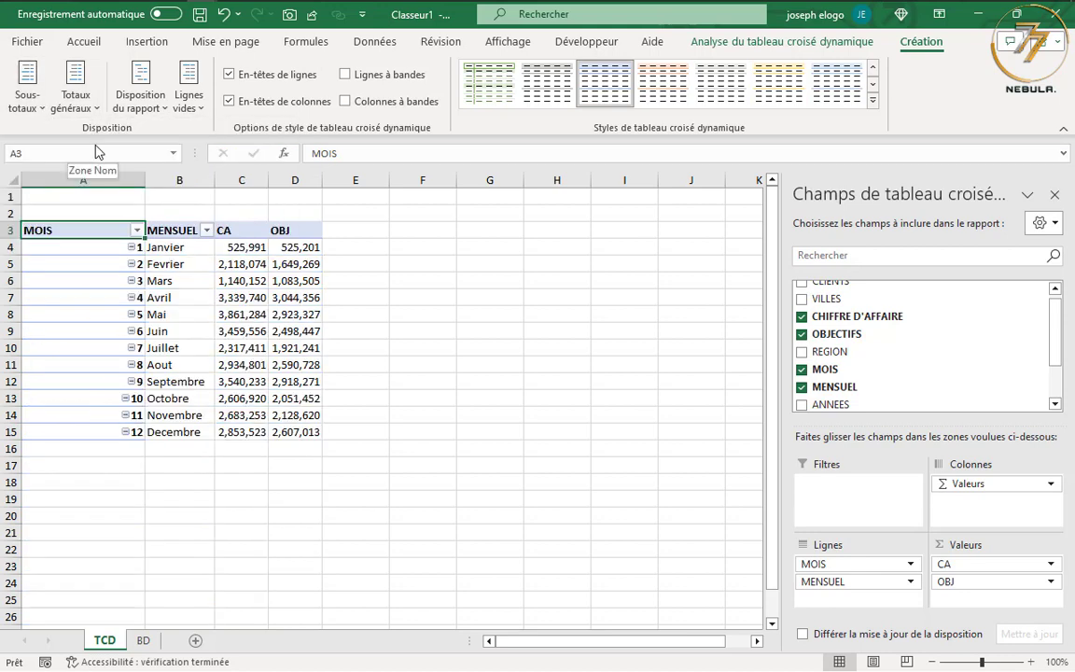
left_click_drag(145, 177, 69, 181)
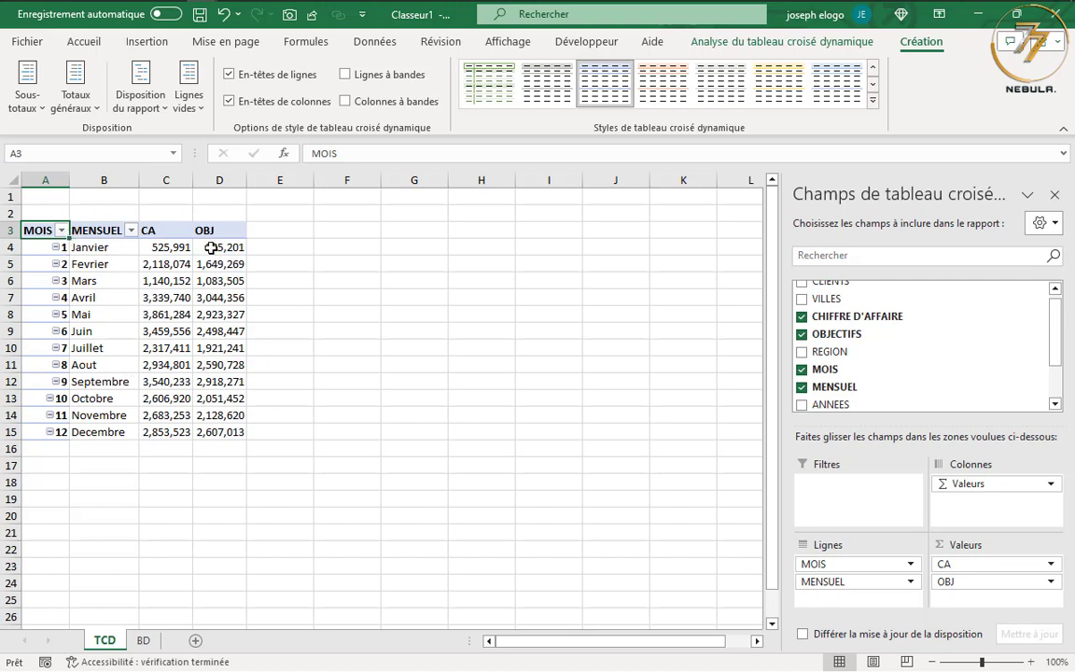
Review the ANALYSE and TYPE lists on the BD sheet and return to the TCD sheet
mouse_move(222, 419)
left_click(143, 640)
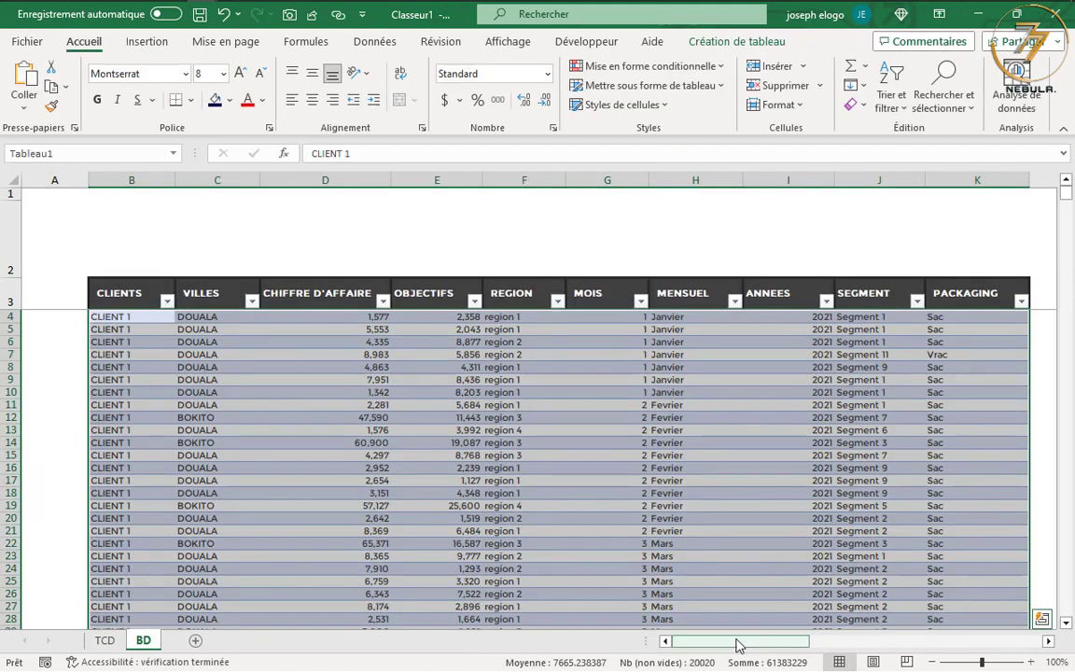
left_click_drag(736, 643, 952, 643)
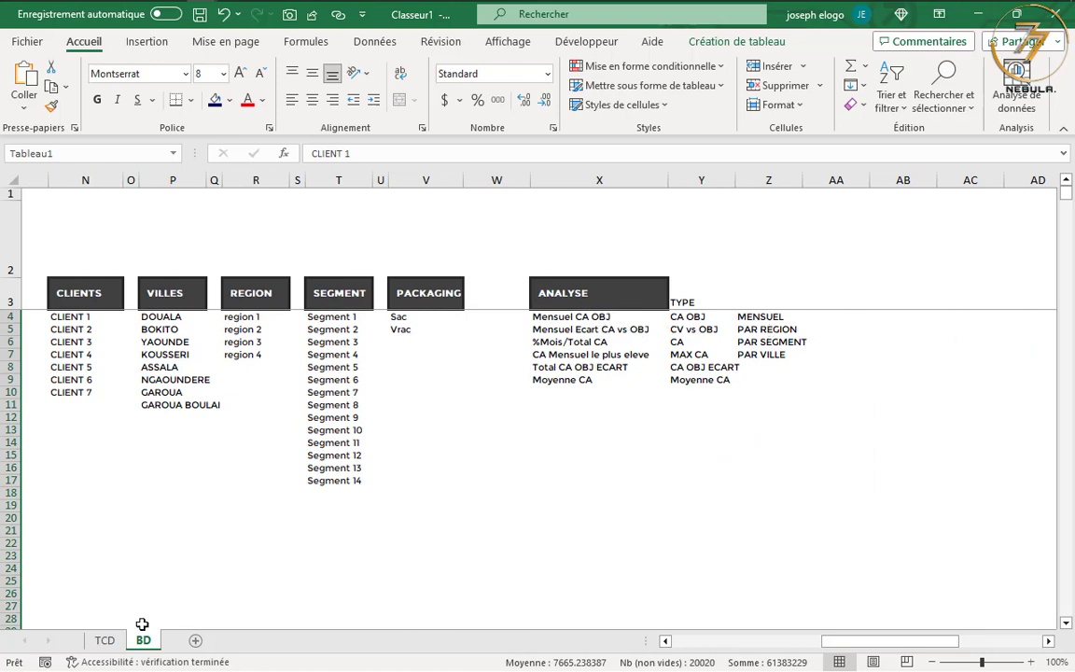
left_click(114, 644)
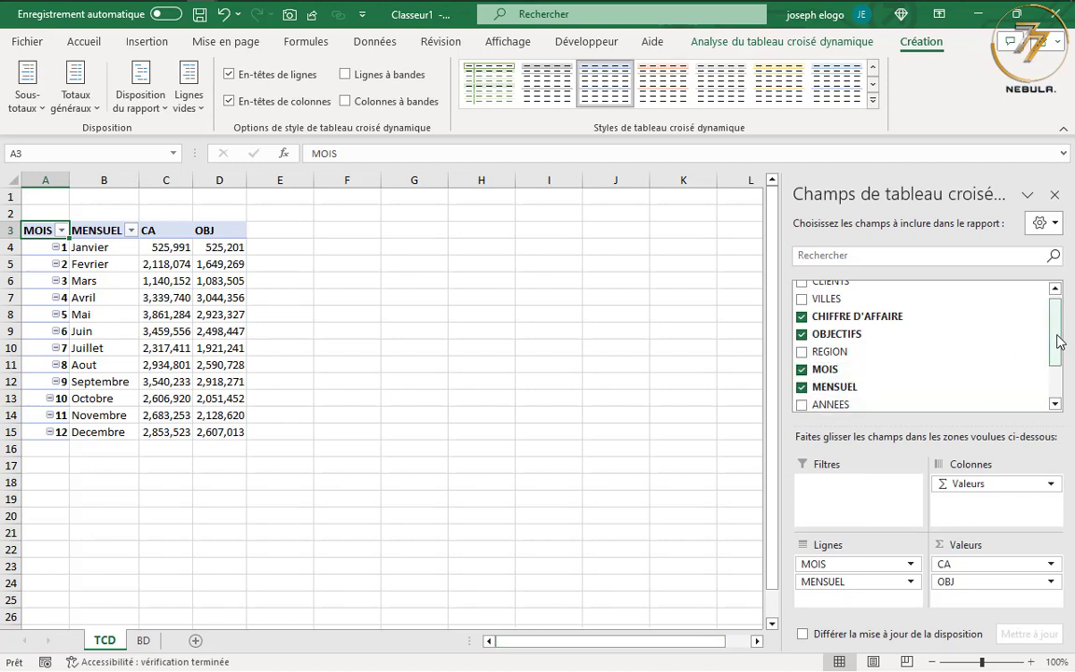
Insert a calculated field named ECART in the pivot table, computing CHIFFRE D'AFFAIRE minus OBJECTIFS
left_click_drag(1056, 343, 1060, 373)
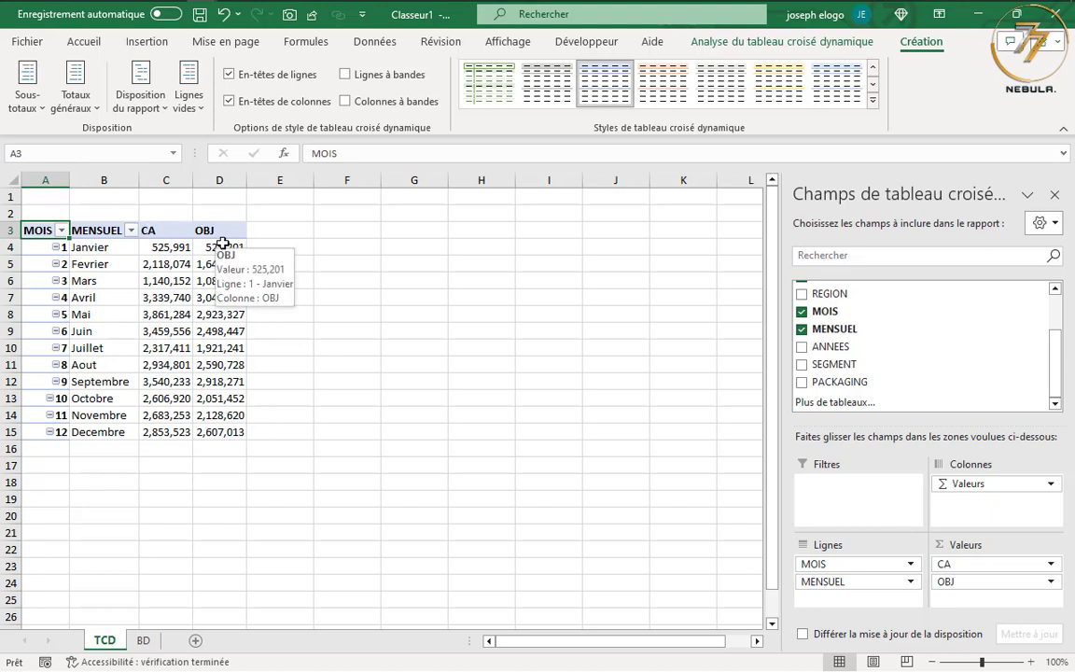
left_click(102, 231)
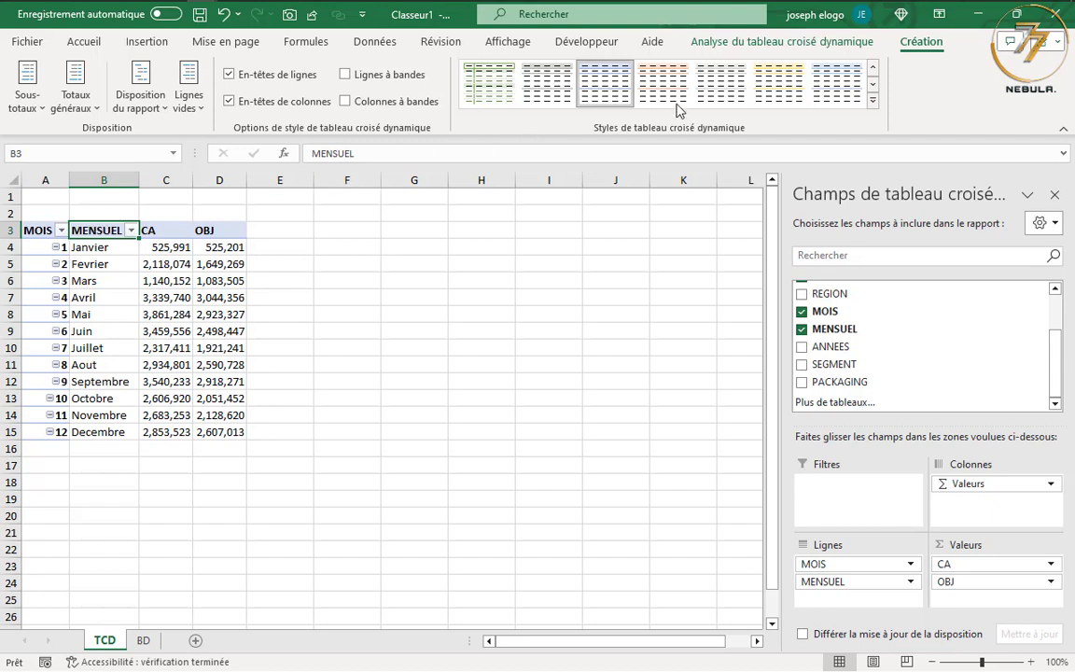
left_click(780, 47)
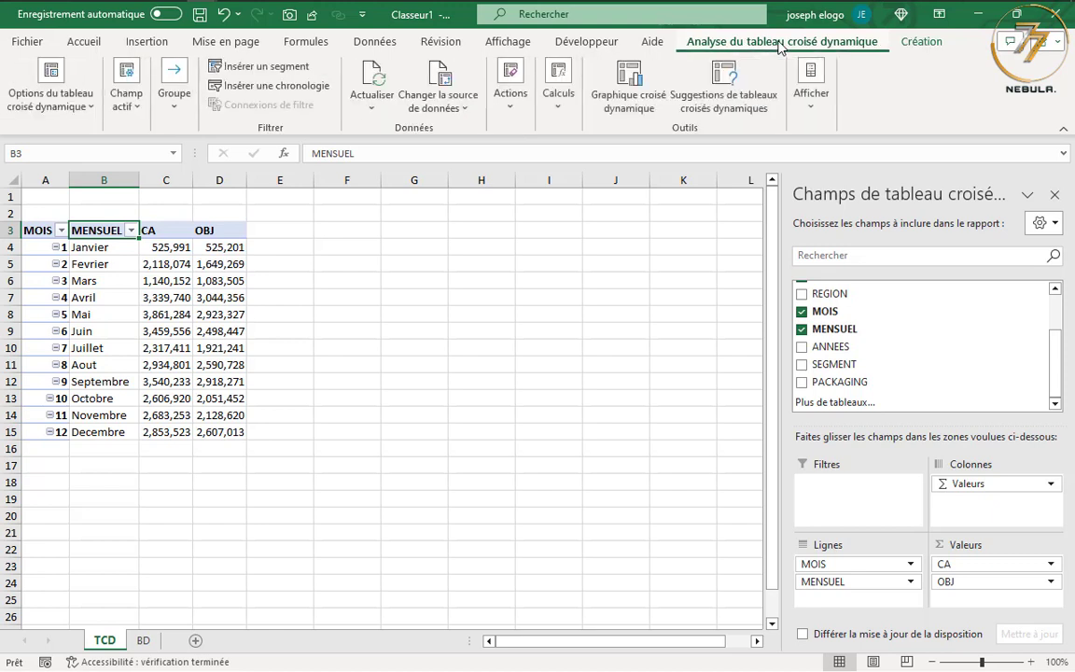
left_click(558, 107)
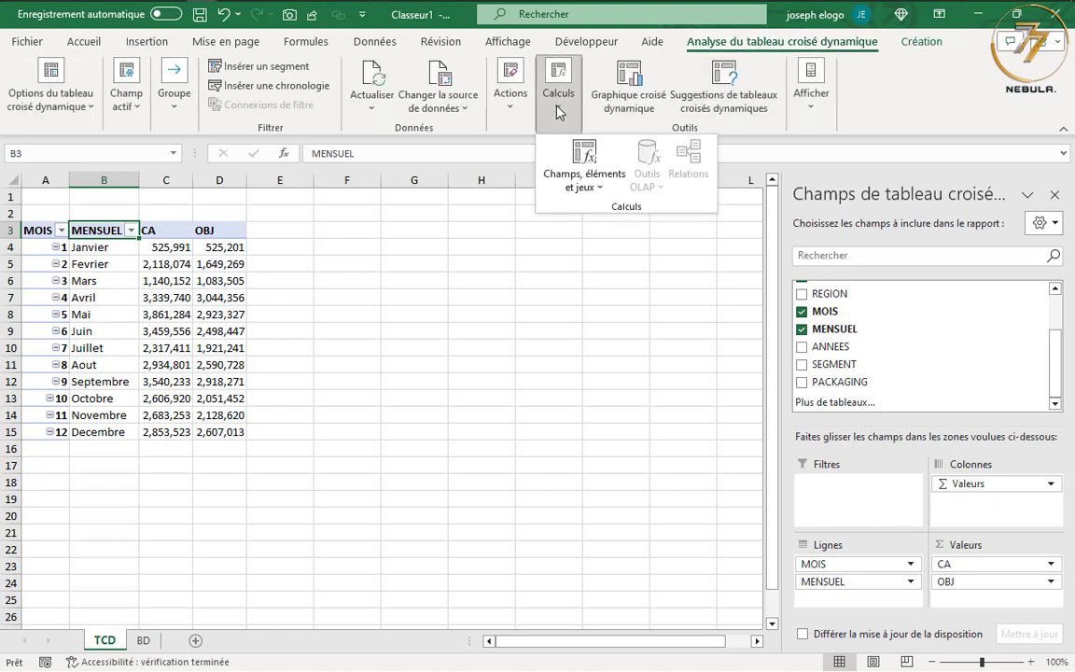
left_click(577, 181)
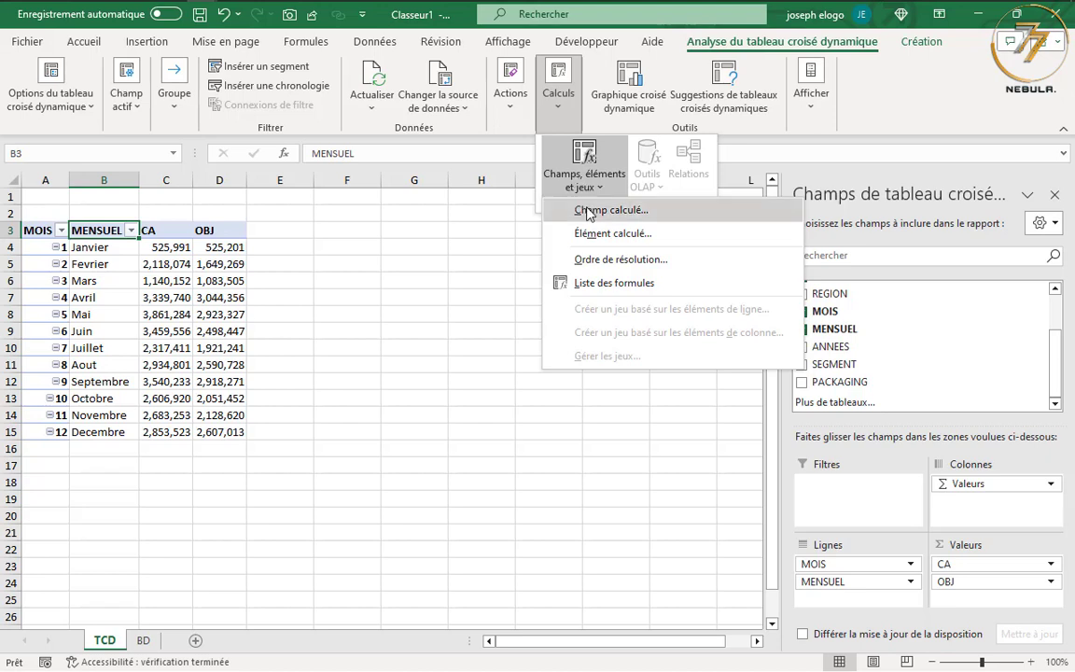
left_click(580, 211)
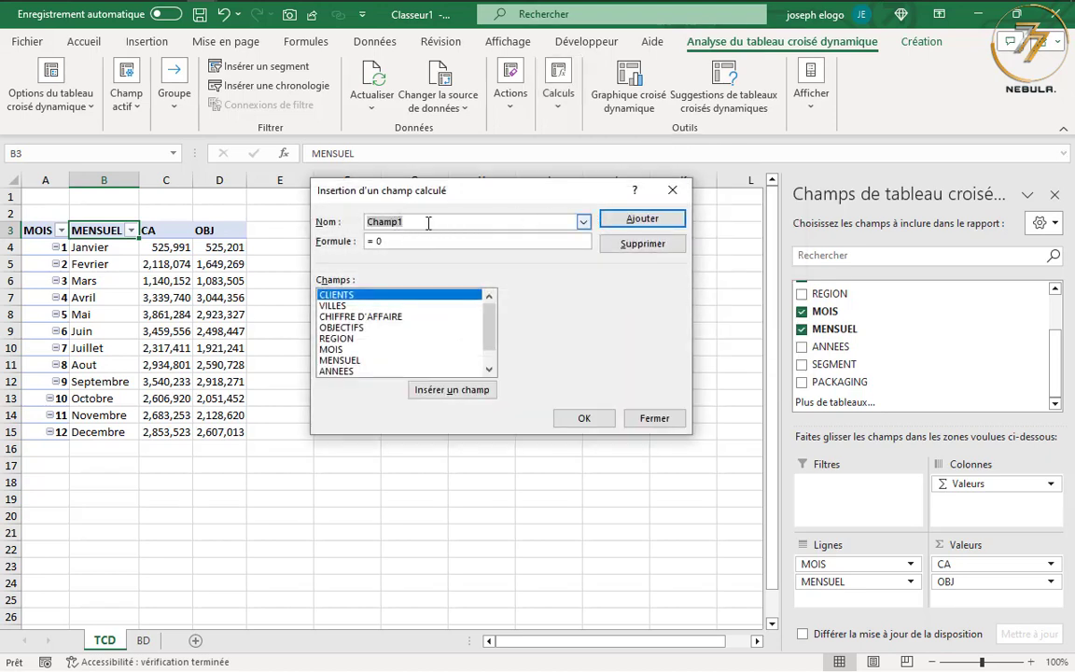
type("ECART")
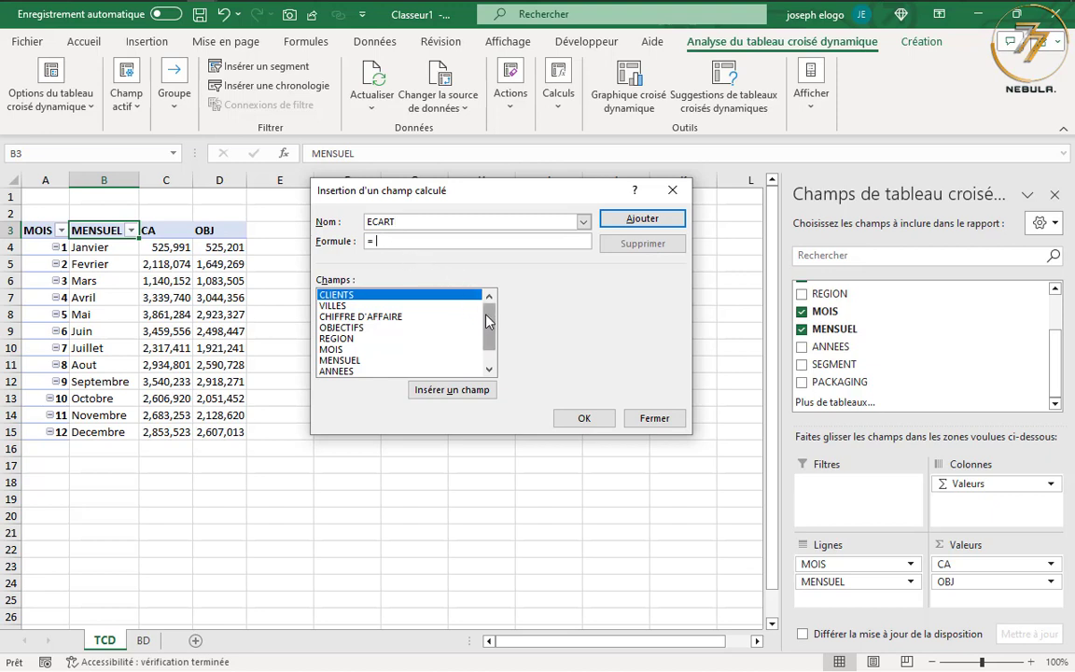
mouse_move(488, 316)
left_mouse_down()
mouse_move(487, 328)
mouse_move(487, 311)
left_mouse_up()
double_click(373, 318)
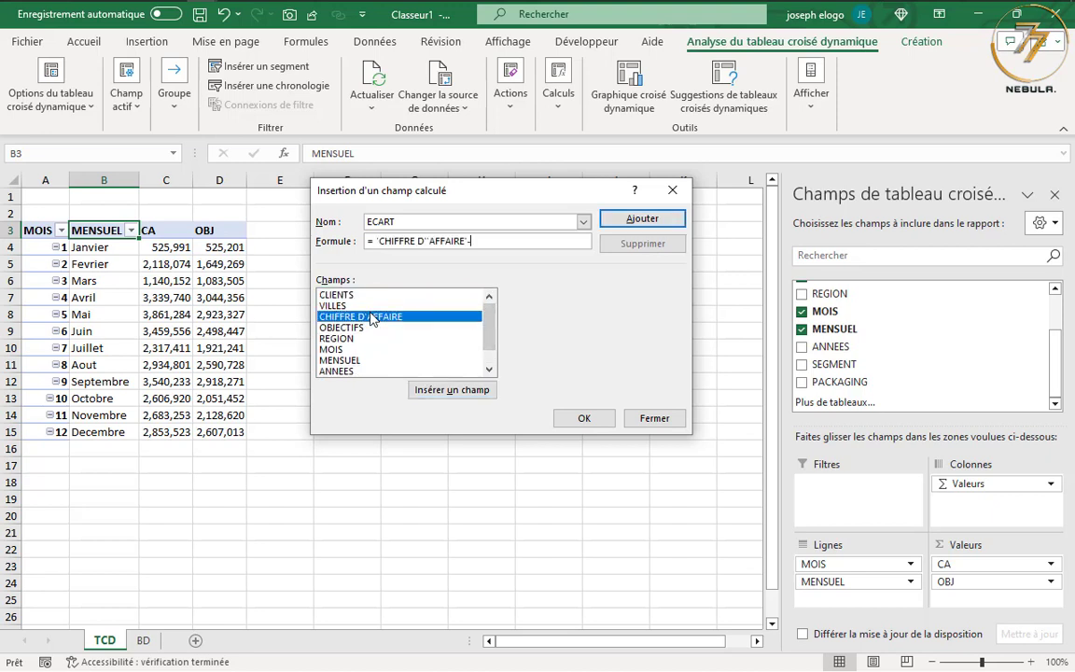
double_click(357, 328)
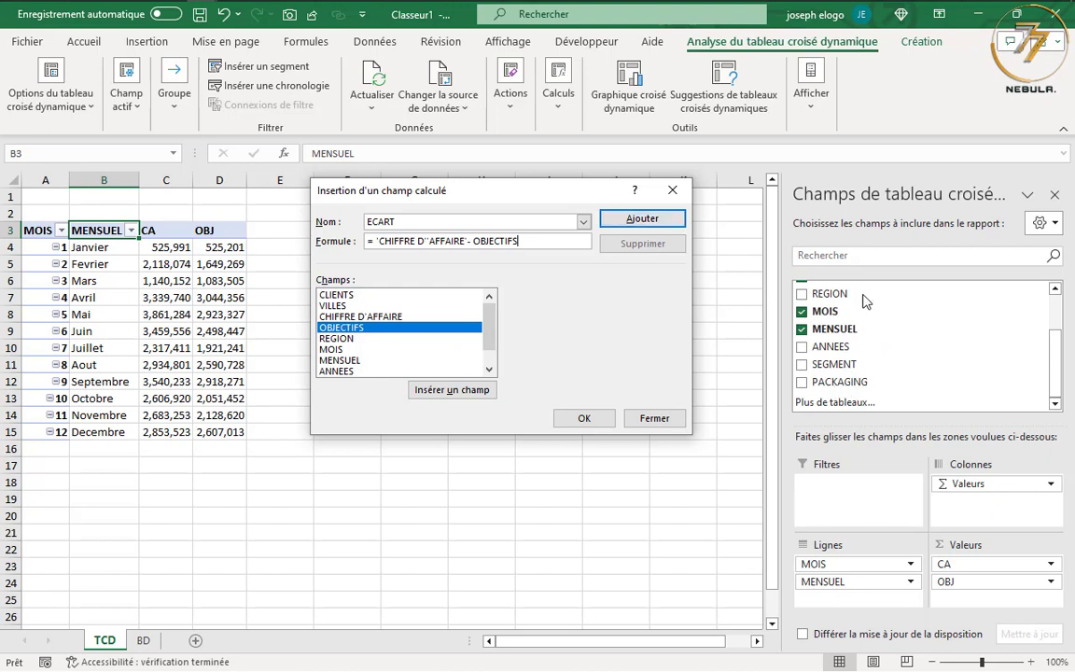
left_click(658, 219)
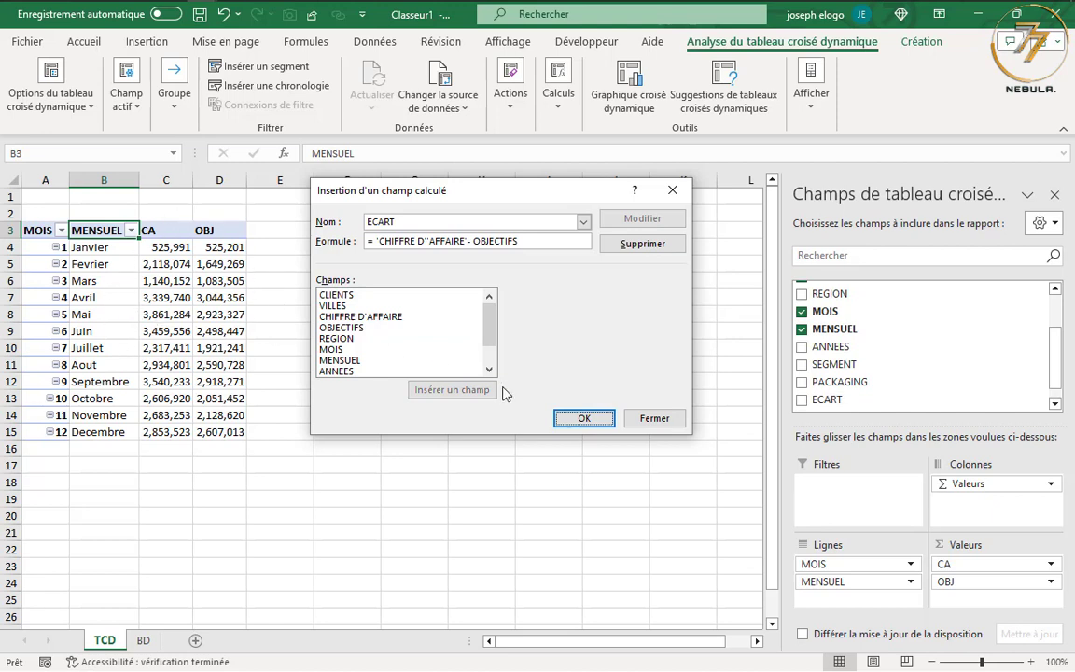
left_click(585, 420)
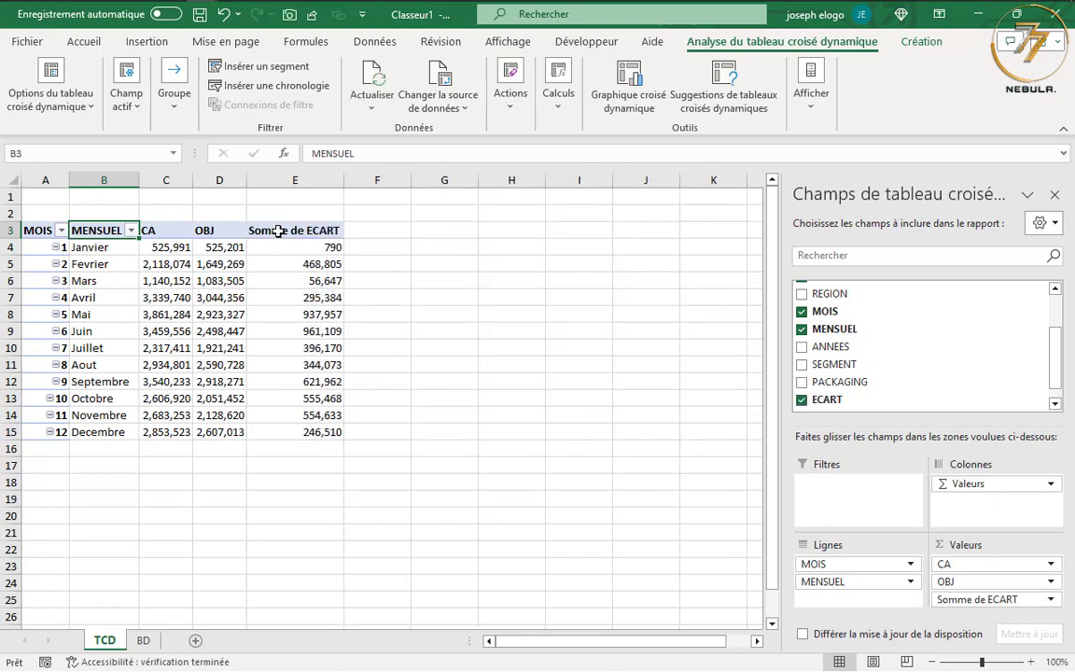
Rename the Somme de ECART value field as ECART and widen the OBJ and ECART columns slightly
left_click(973, 599)
left_click(938, 581)
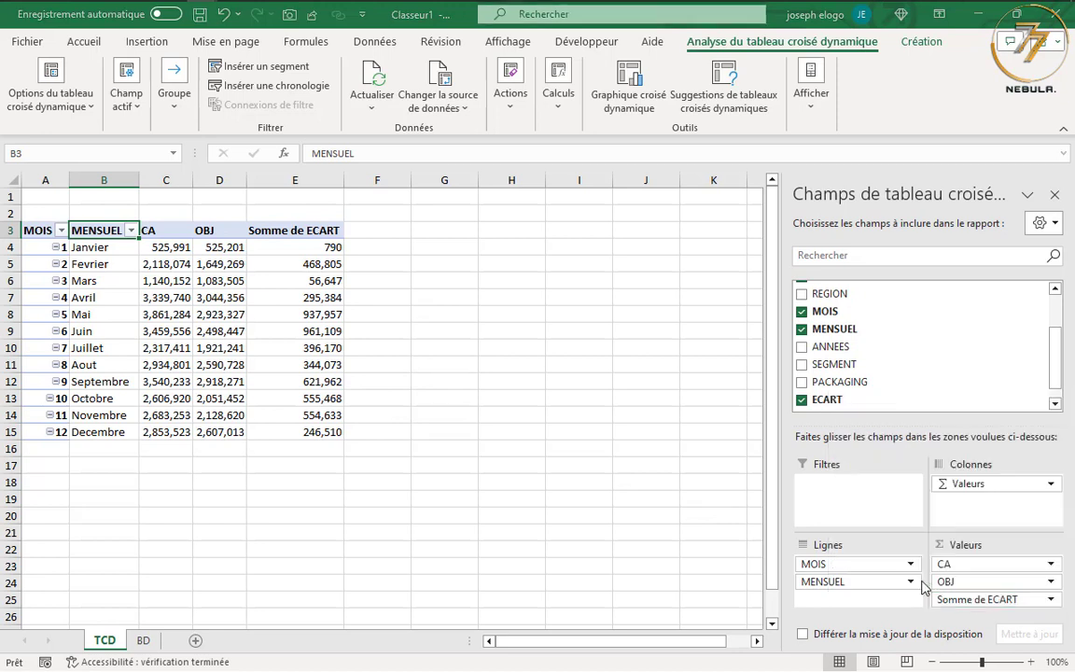
left_click_drag(486, 230, 416, 229)
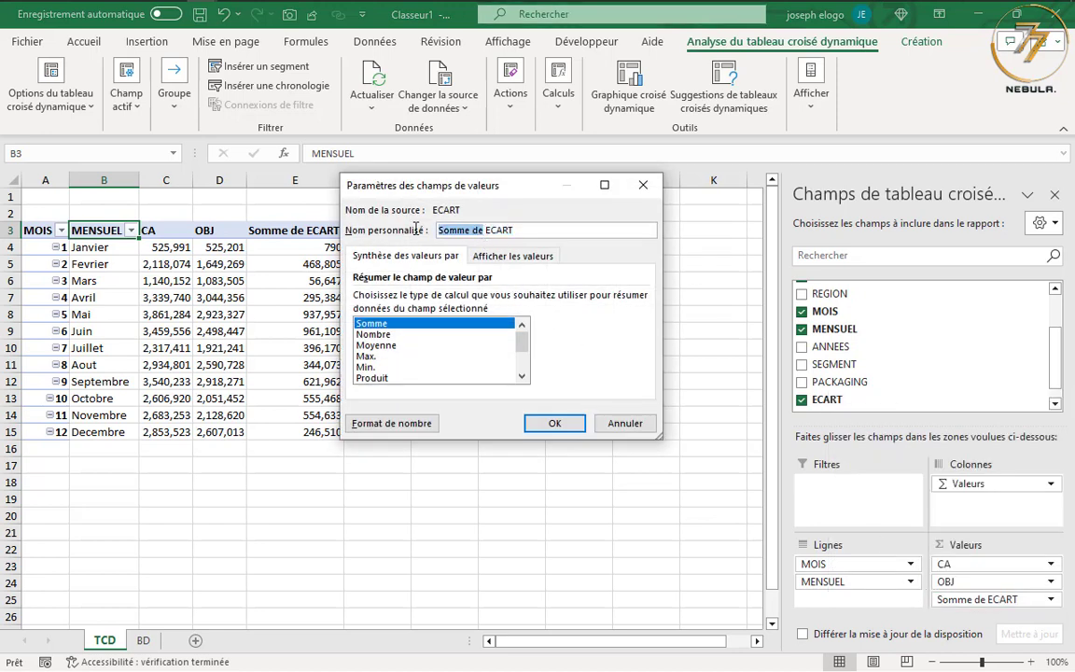
key("Delete")
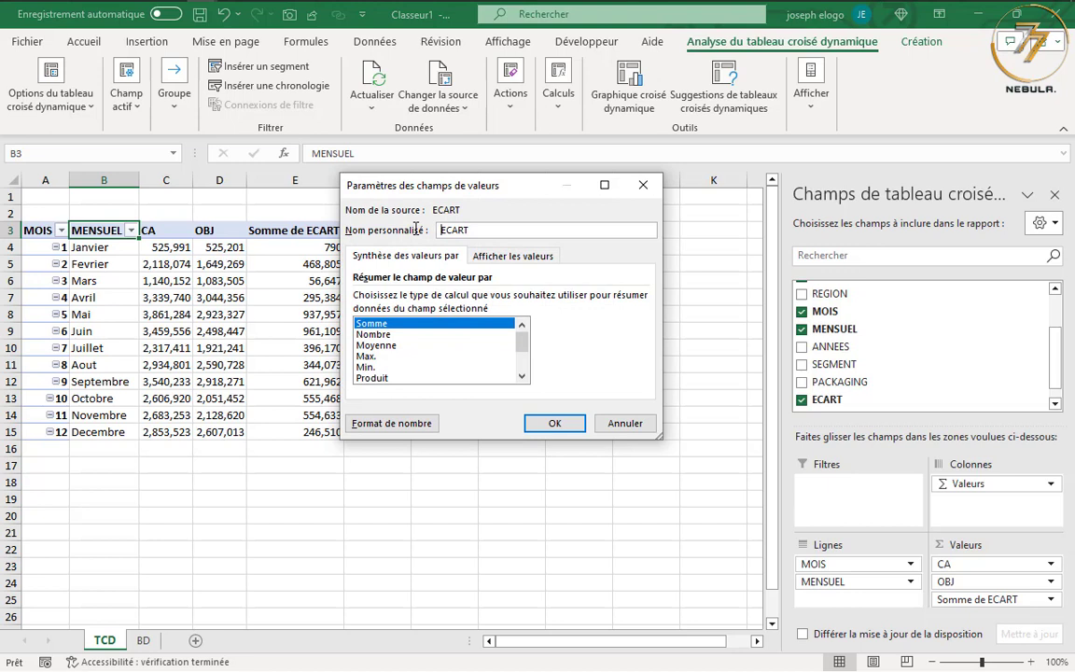
left_click(471, 230)
left_click(555, 423)
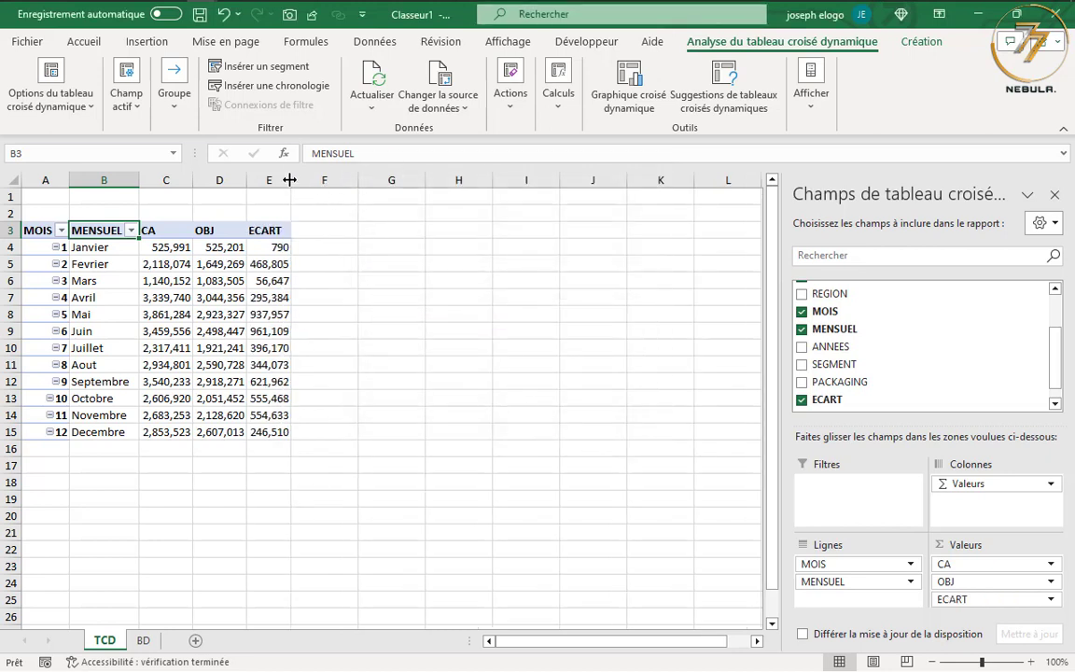
left_click_drag(290, 179, 194, 179)
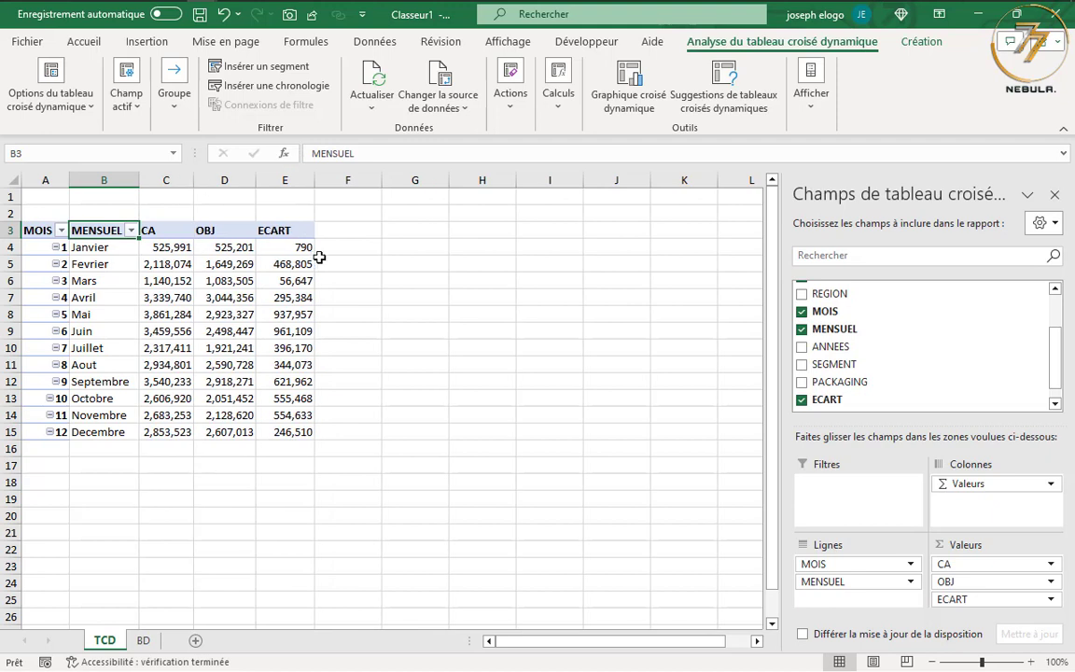